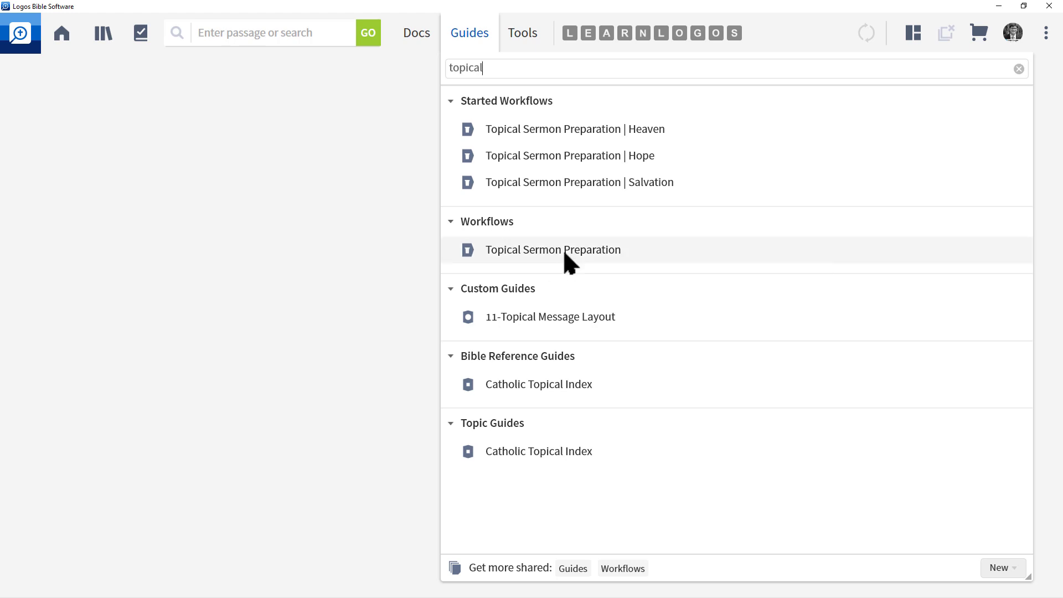
- Start a new Topical Sermon Preparation workflow and enter "heaven" as its preaching theme
click(565, 254)
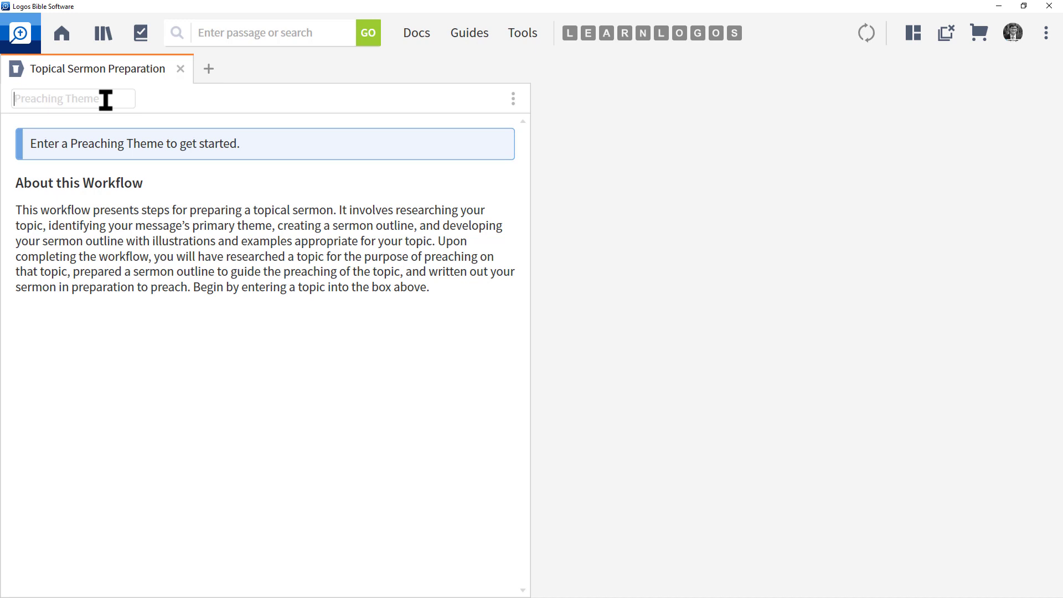
text(heaven)
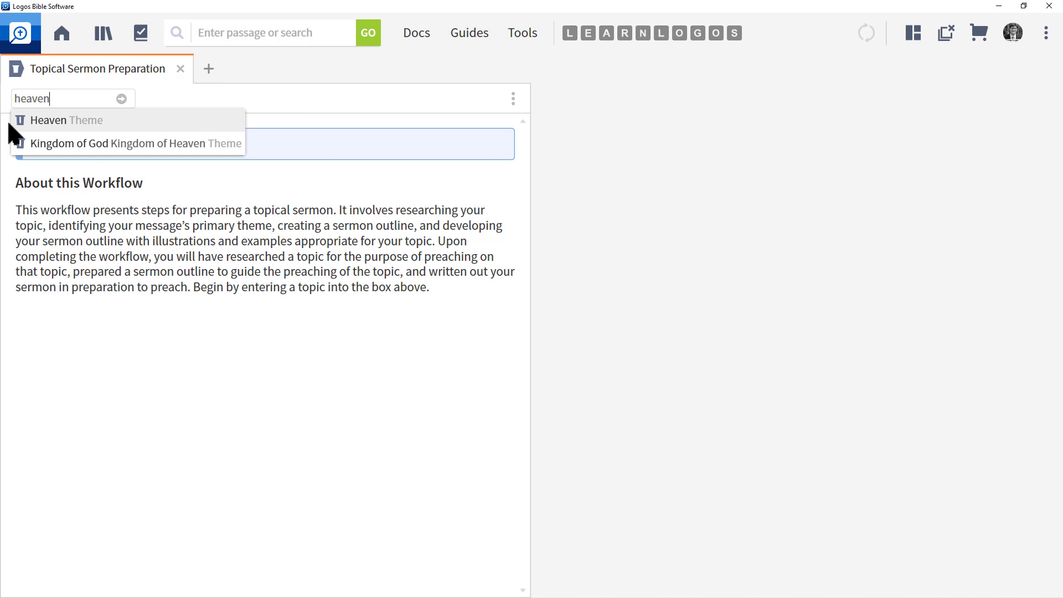
- Try "rocket" as the preaching theme in place of "heaven" and clear the entry
drag(74, 99, 5, 99)
text(rocket)
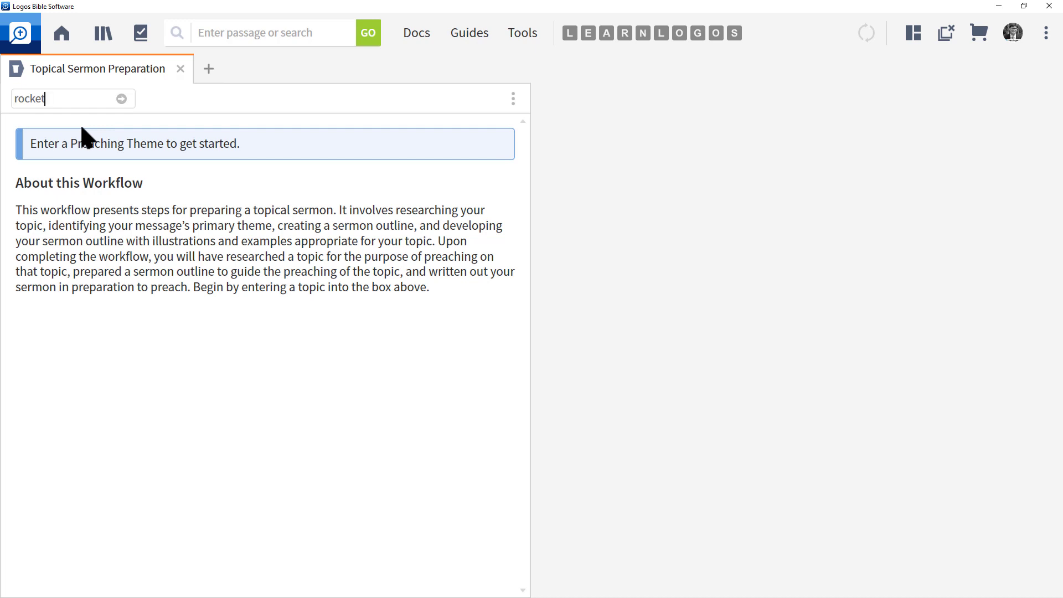
key(BackSpace)
key(BackSpace)
key(BackSpace)
key(BackSpace)
key(BackSpace)
key(BackSpace)
- Set the workflow's preaching theme to the suggested Heaven theme and widen the workflow panel to the full window
text(heaven)
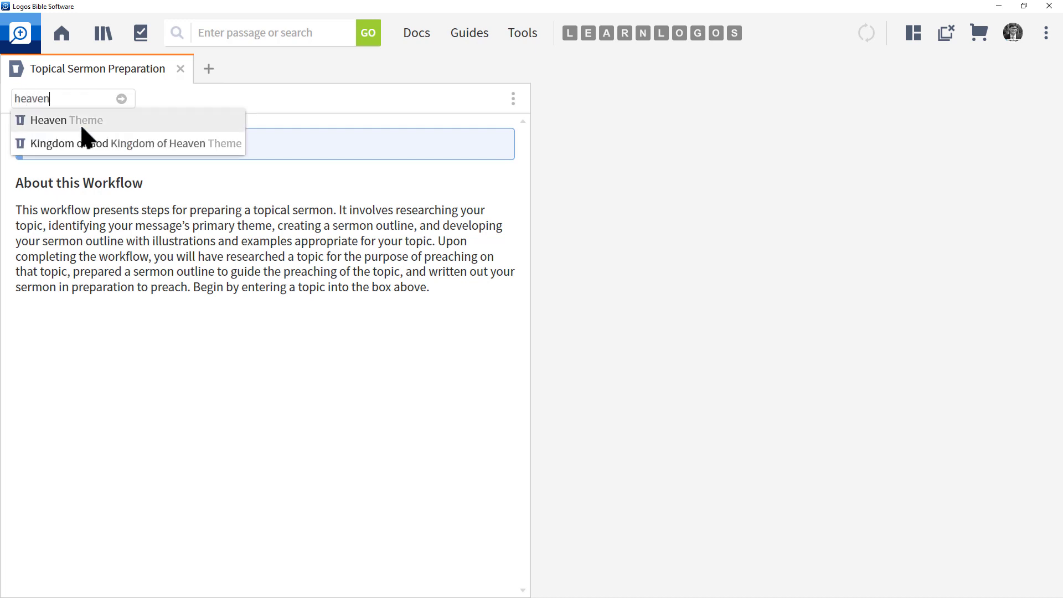
click(53, 120)
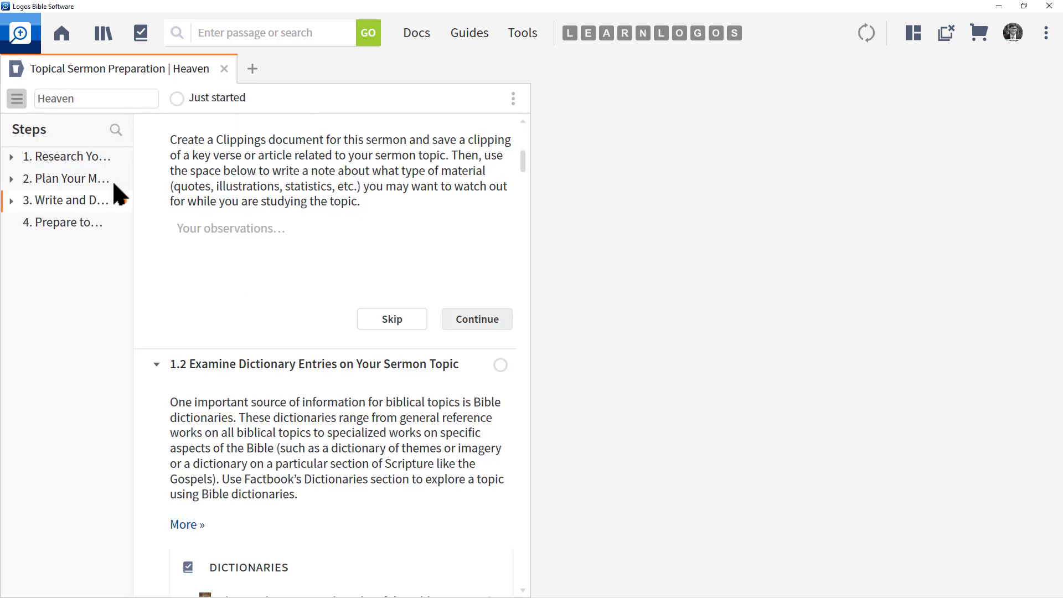
drag(532, 211, 1058, 232)
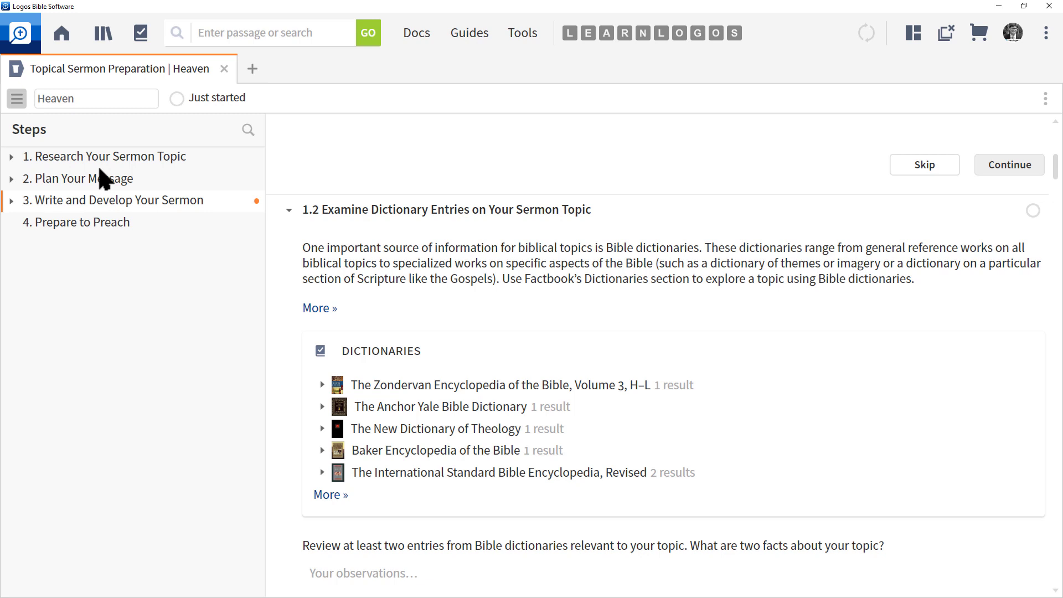
- Expand section 1, Research Your Sermon Topic, and review steps 1.1 and 1.2 on gathering material and dictionary entries
click(11, 157)
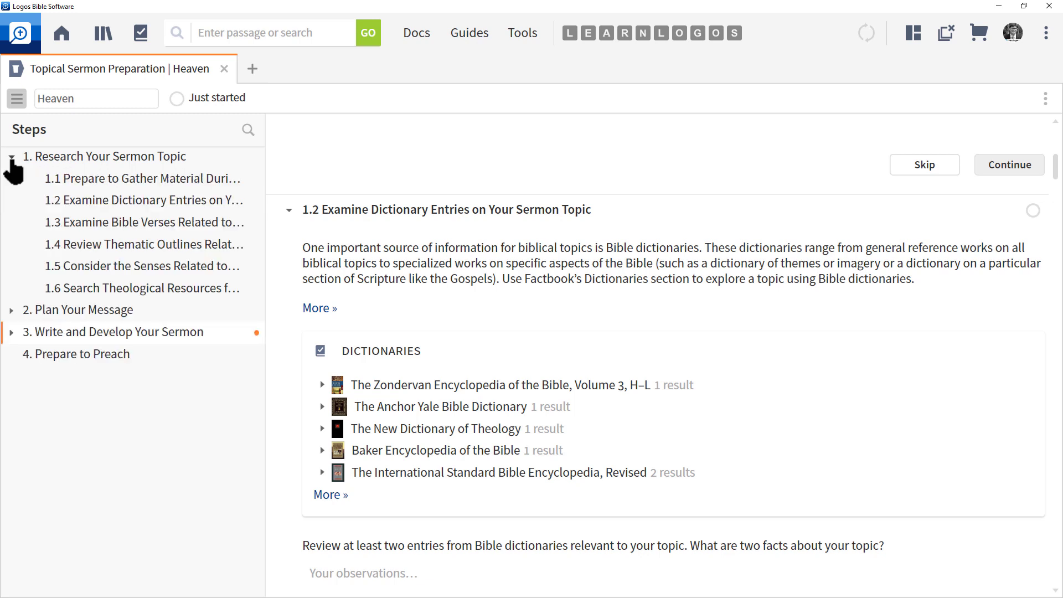
click(98, 157)
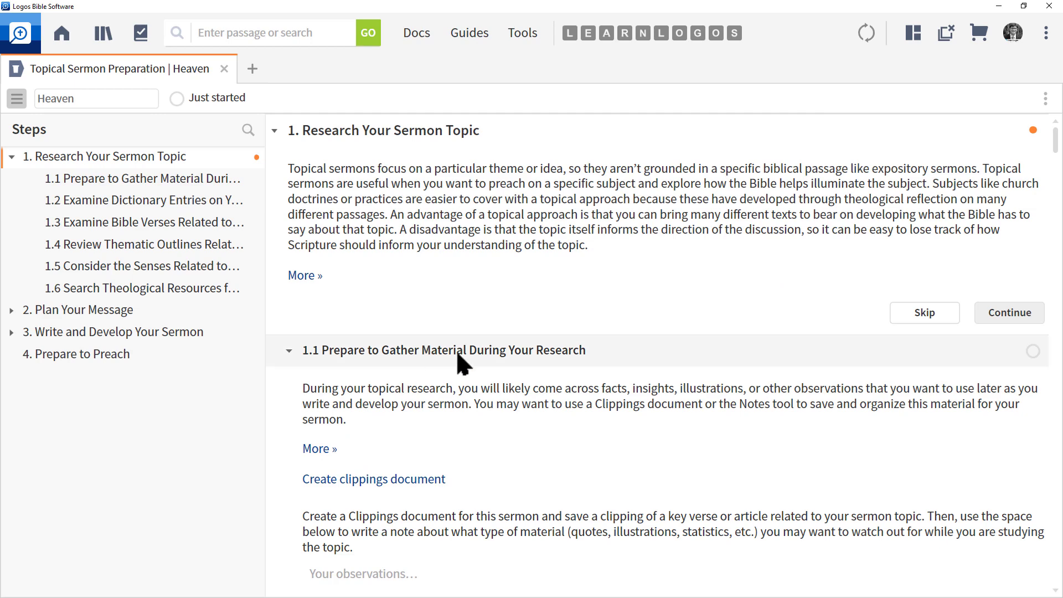
scroll(459, 363, down, 3)
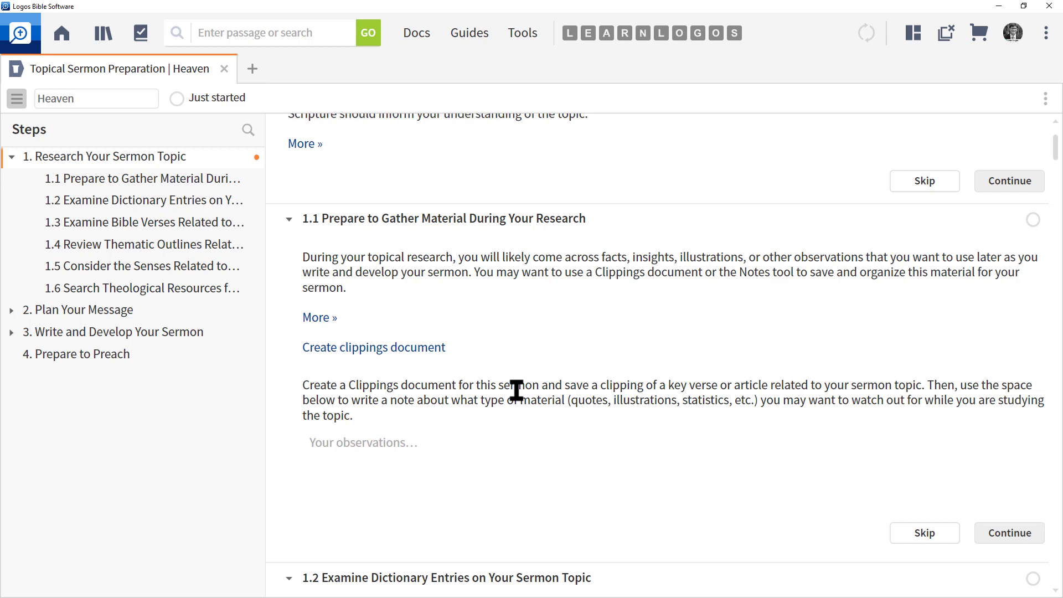
scroll(516, 389, down, 7)
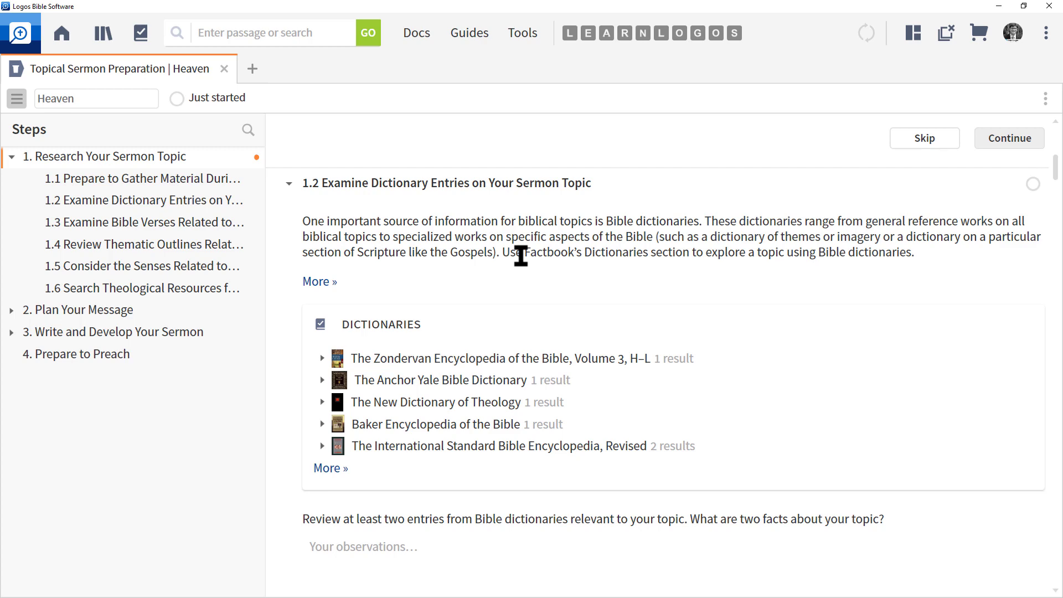
- Review step 1.3 with its key passages, pericopes and observation questions about Bible verses on the topic
scroll(520, 255, down, 8)
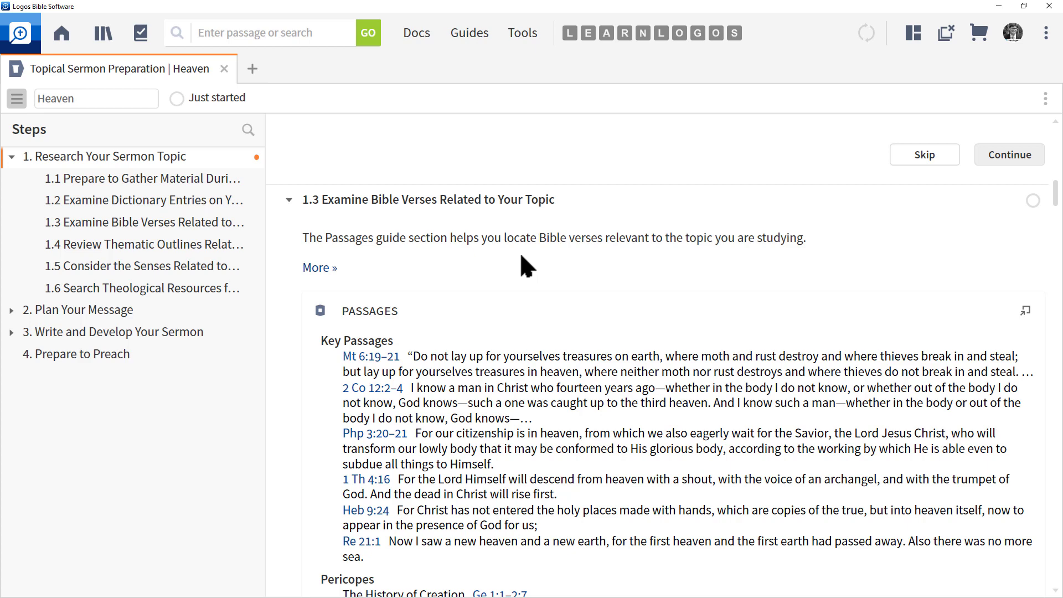
scroll(521, 255, down, 1)
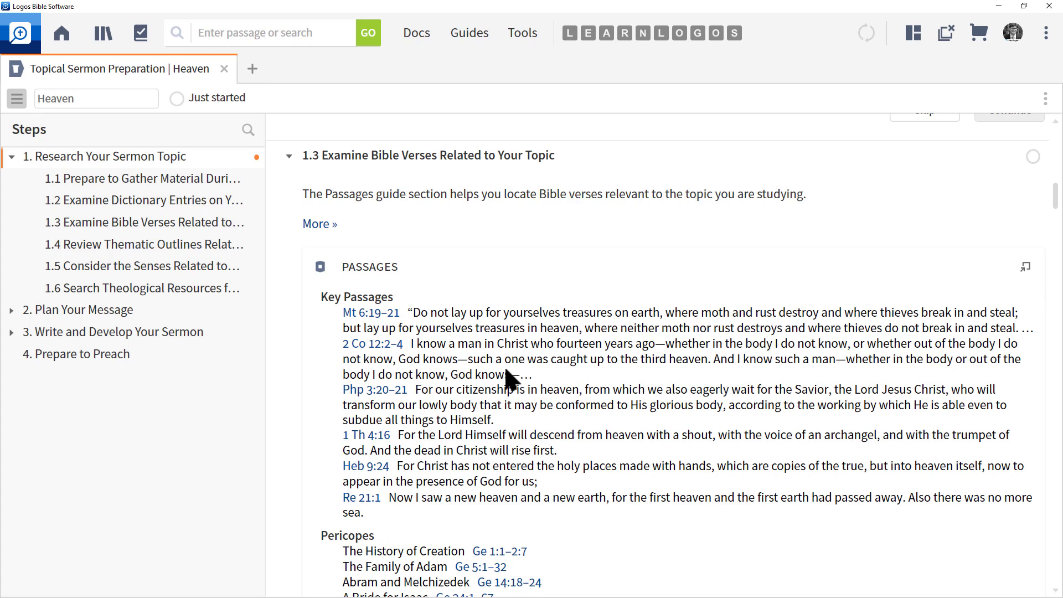
scroll(510, 379, down, 4)
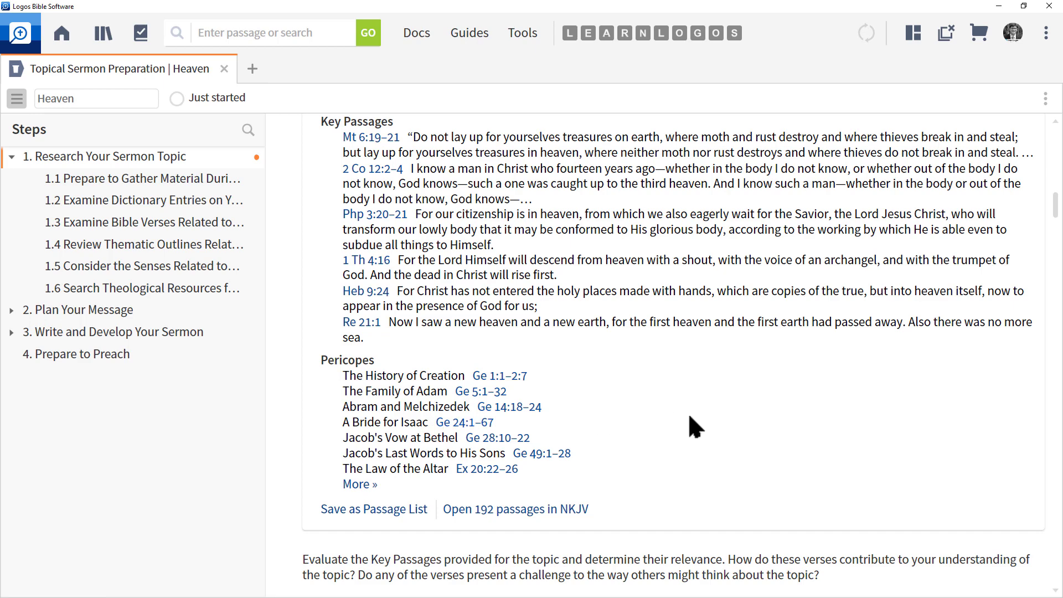
scroll(689, 413, down, 7)
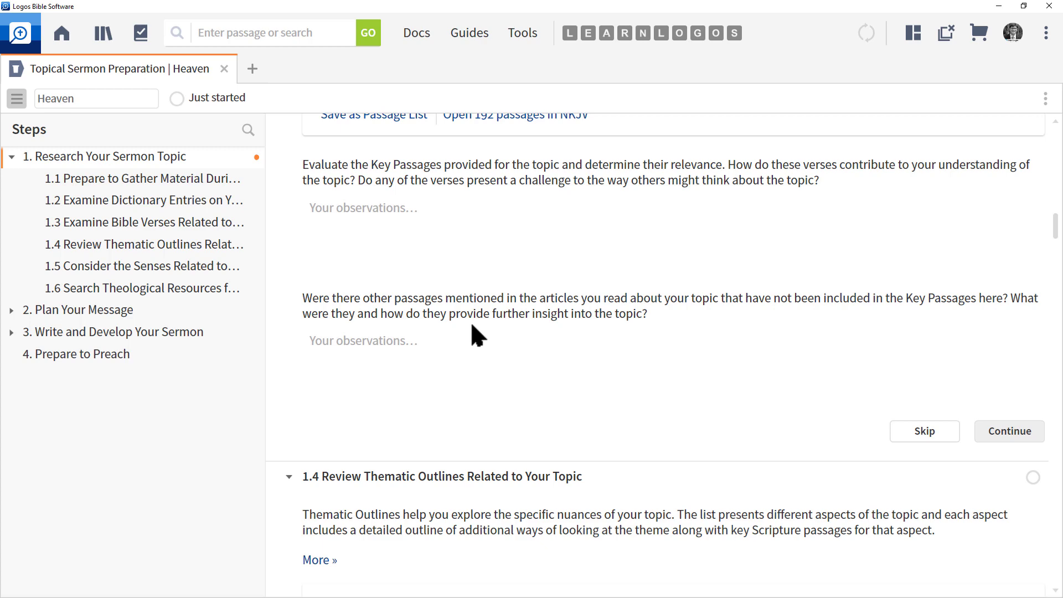
- Expand the "Heaven as community of the redeemed" thematic outline in step 1.4 and read through it
scroll(472, 327, down, 5)
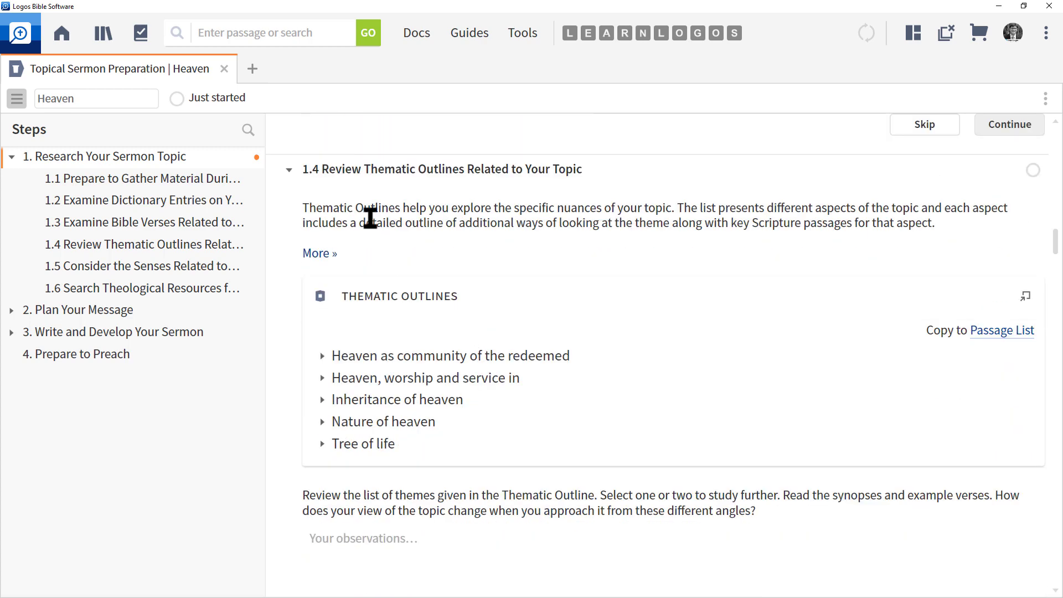
click(323, 355)
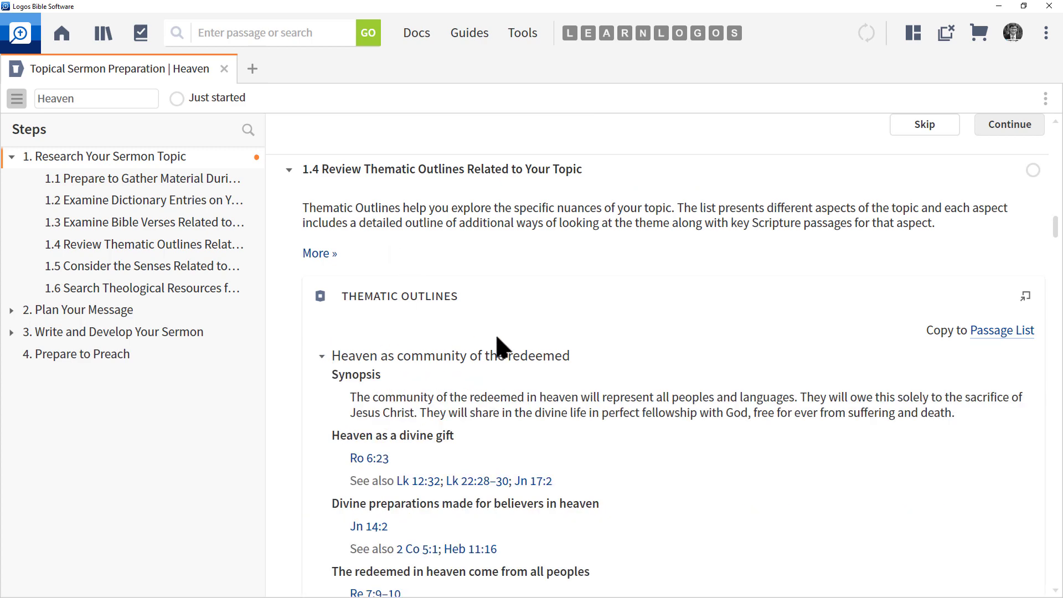
scroll(497, 339, down, 3)
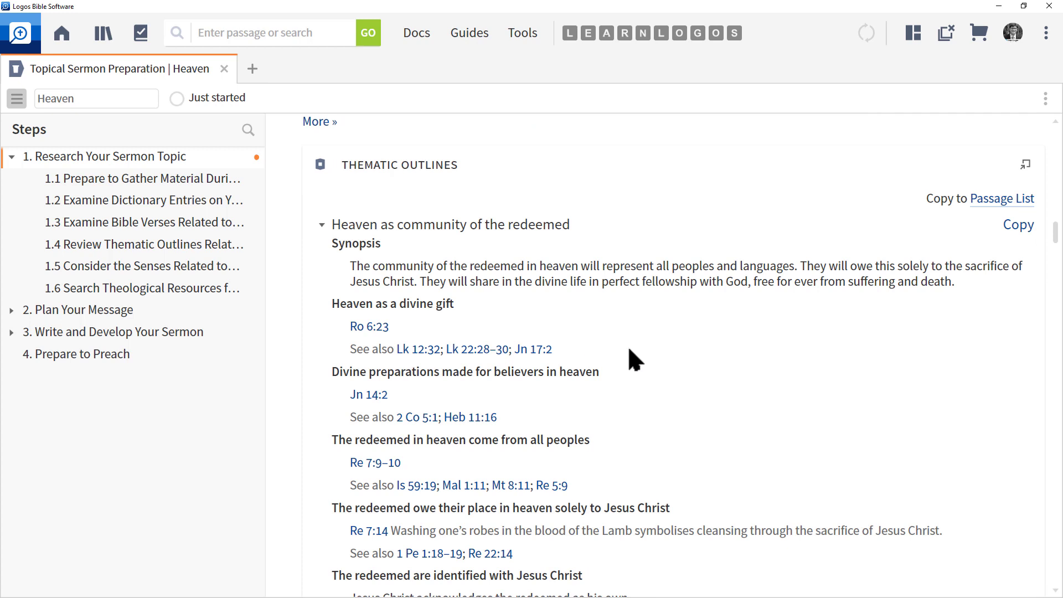
scroll(629, 349, down, 20)
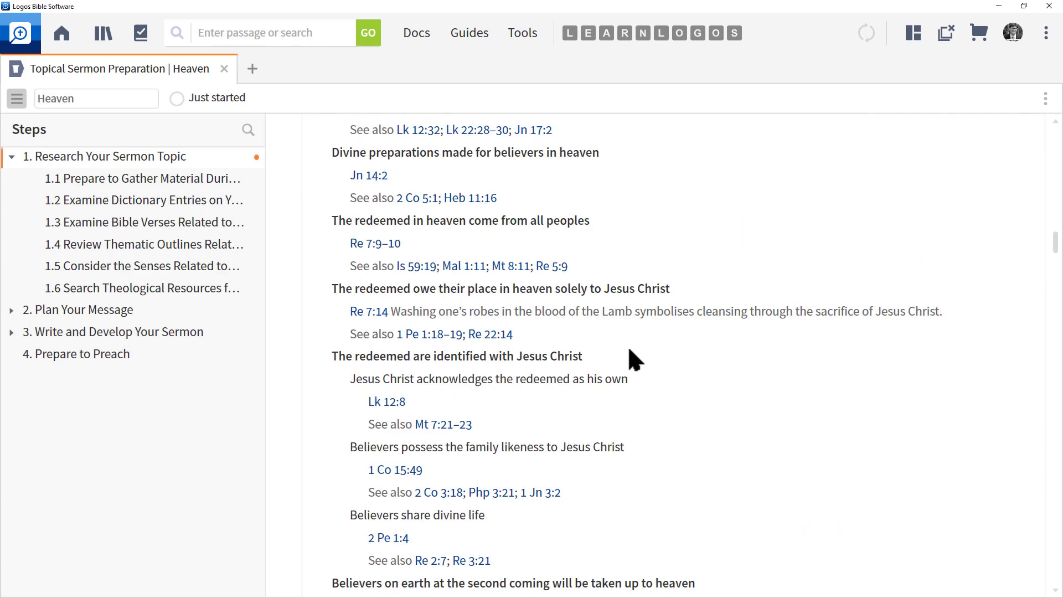
- Show the full list of senses in step 1.5, examine the entries under the "heaven" sense, and collapse it again
scroll(628, 346, down, 10)
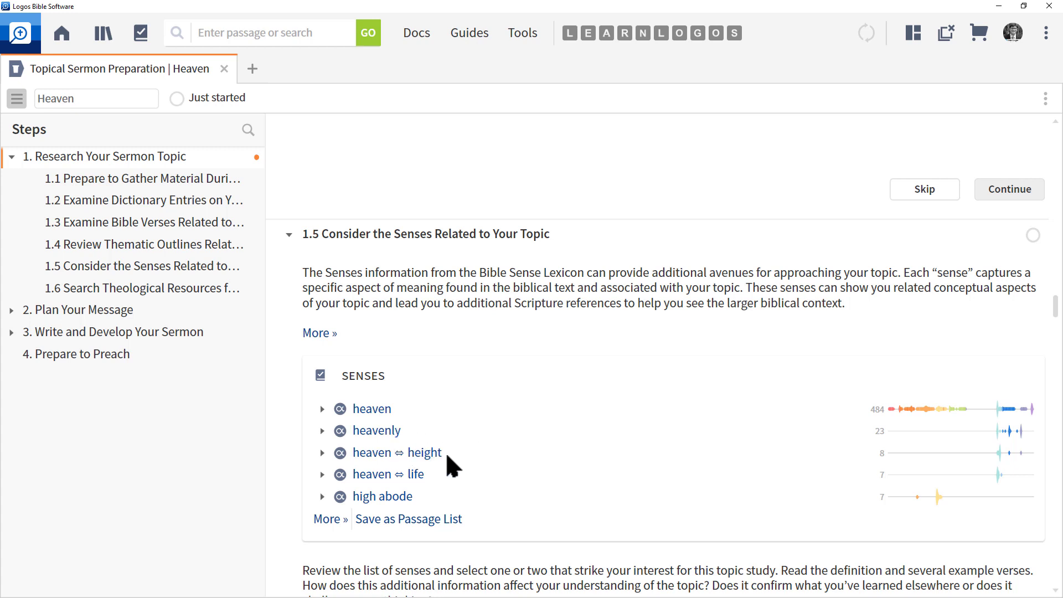
click(326, 519)
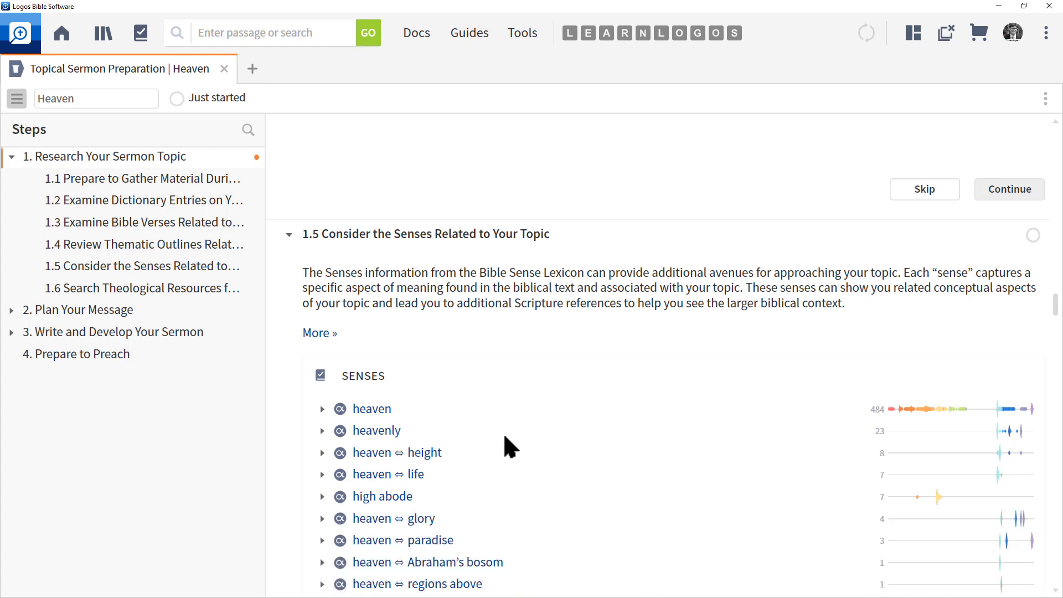
scroll(505, 433, down, 3)
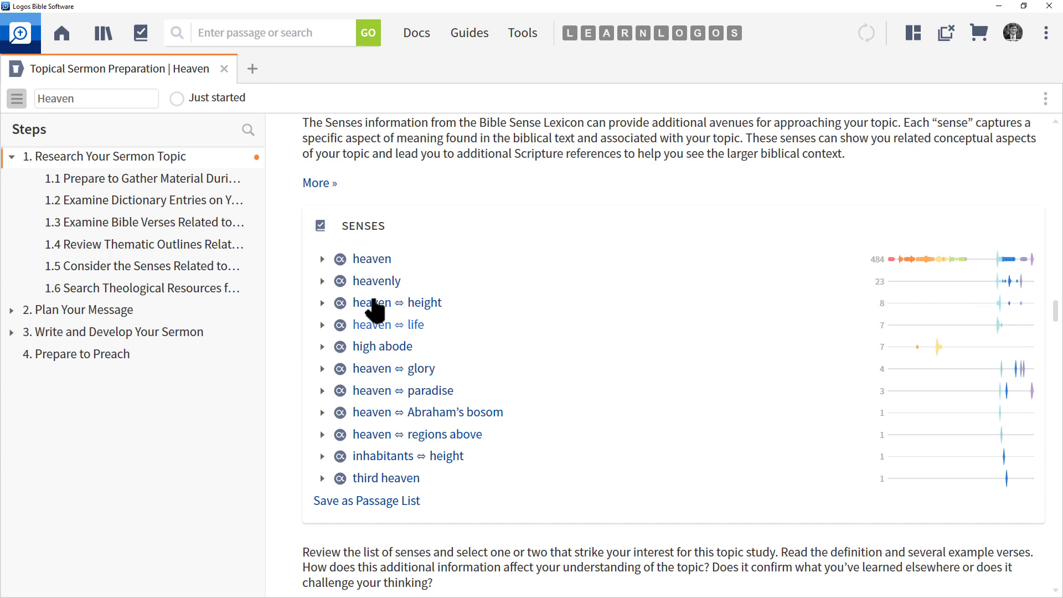
click(322, 259)
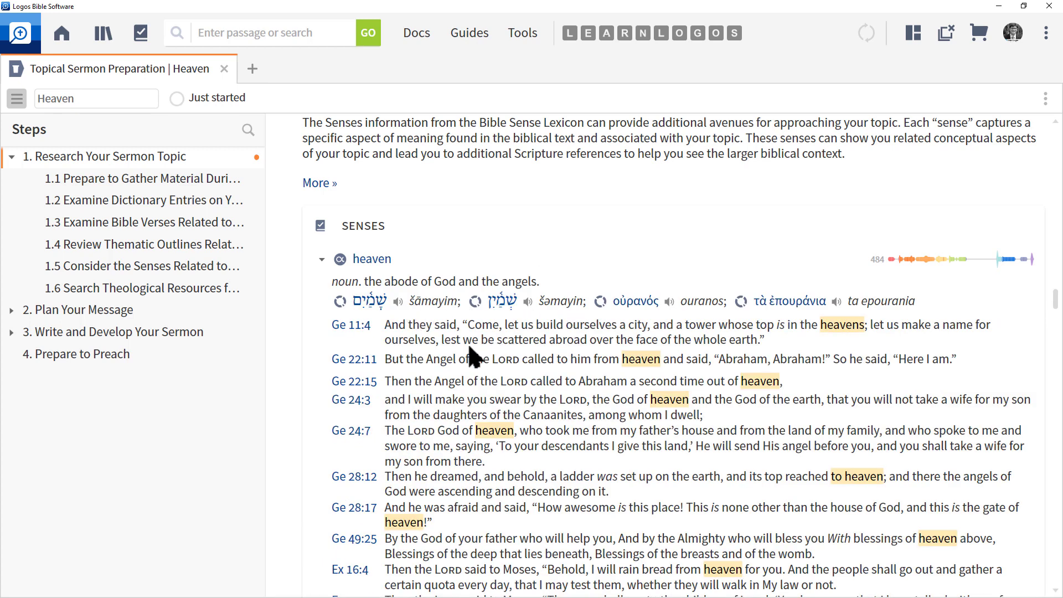
click(322, 259)
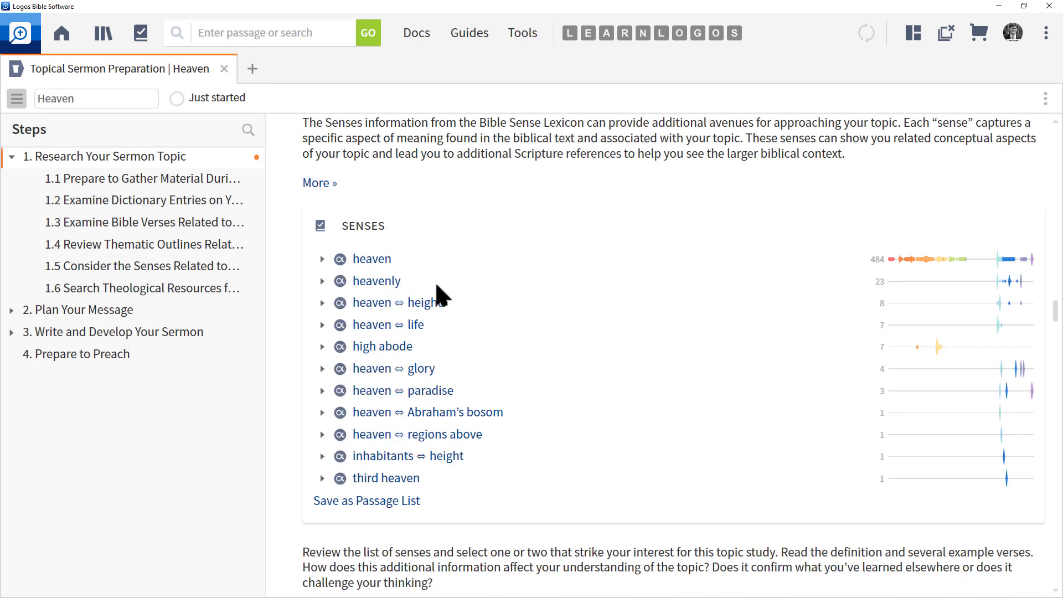
- Open a Search panel from step 1.6 on theological resources, look at the Bible search, and return to Basic search
scroll(435, 294, down, 8)
scroll(440, 294, down, 1)
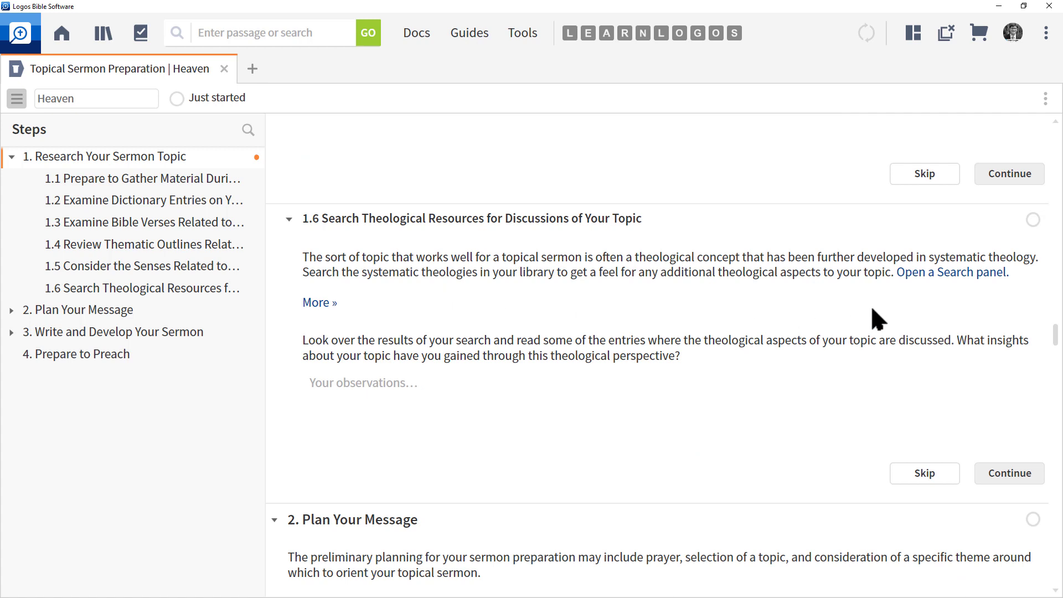
click(938, 277)
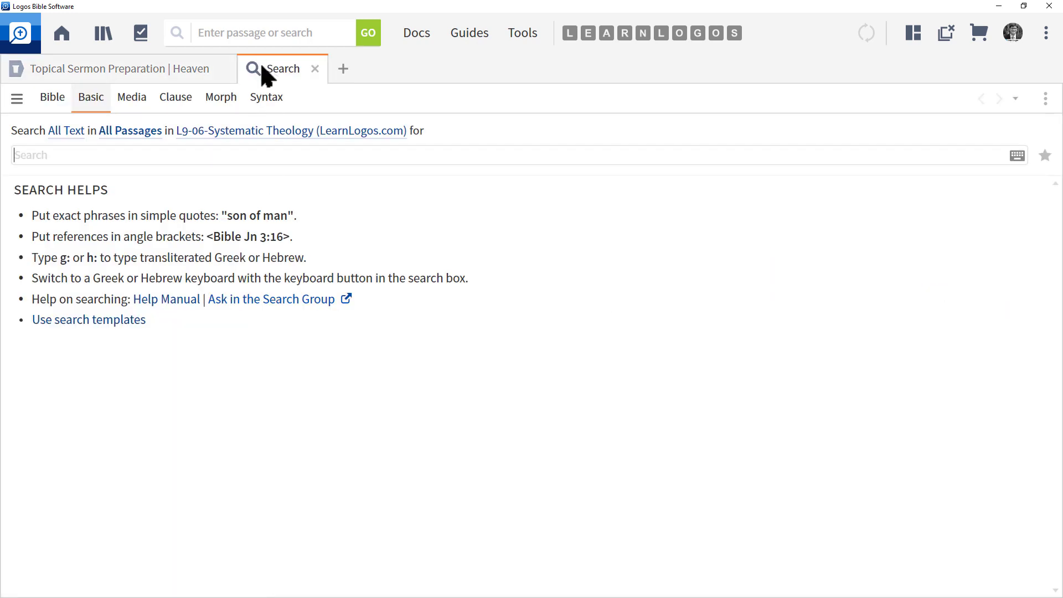
click(53, 98)
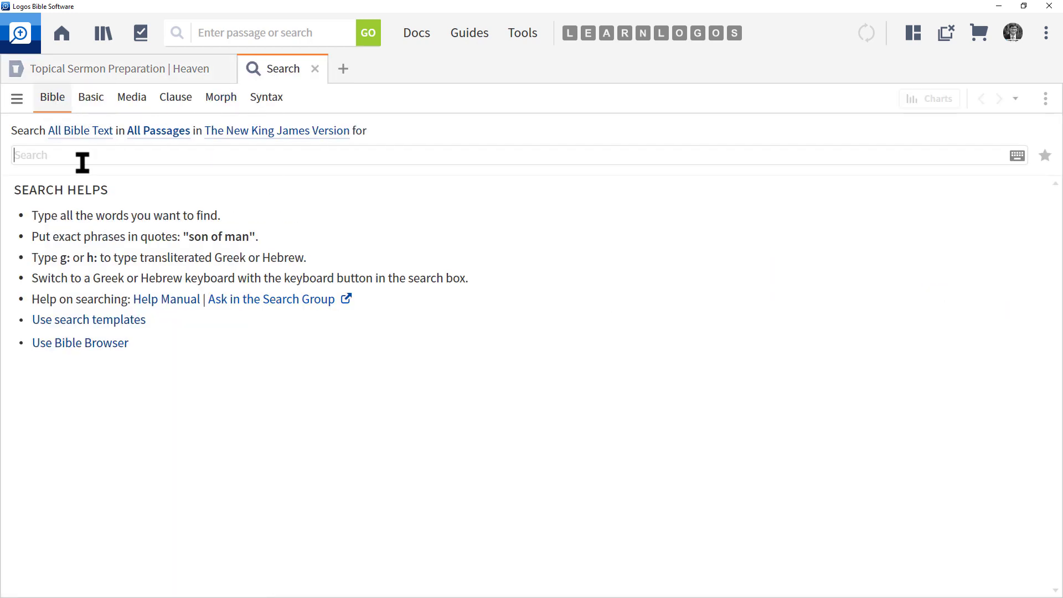
click(93, 100)
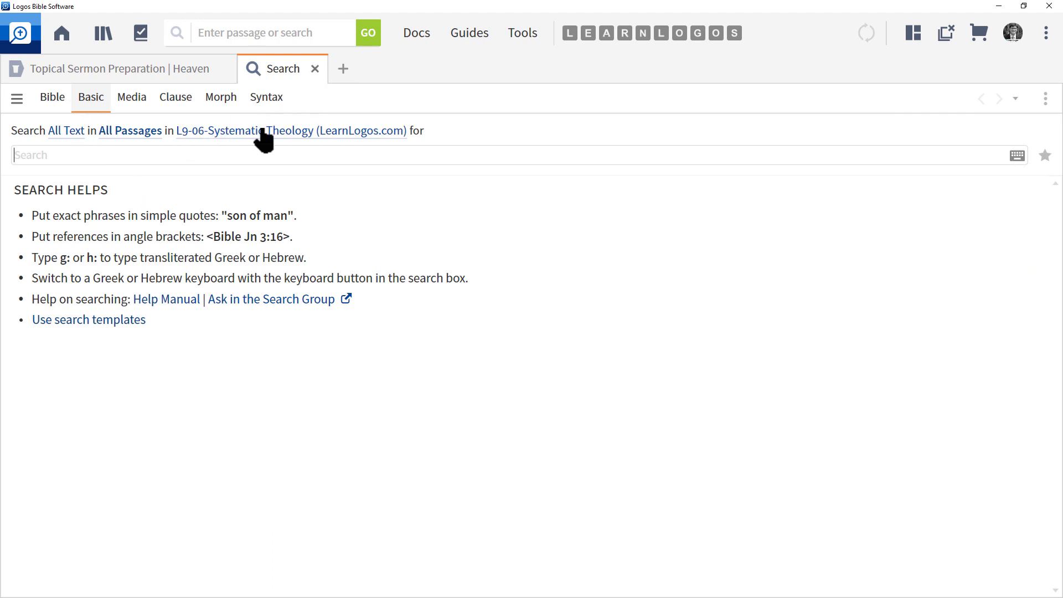
- Search the public documents for "l9-", select all the listed resource collections, and close the documents list
click(413, 35)
click(661, 71)
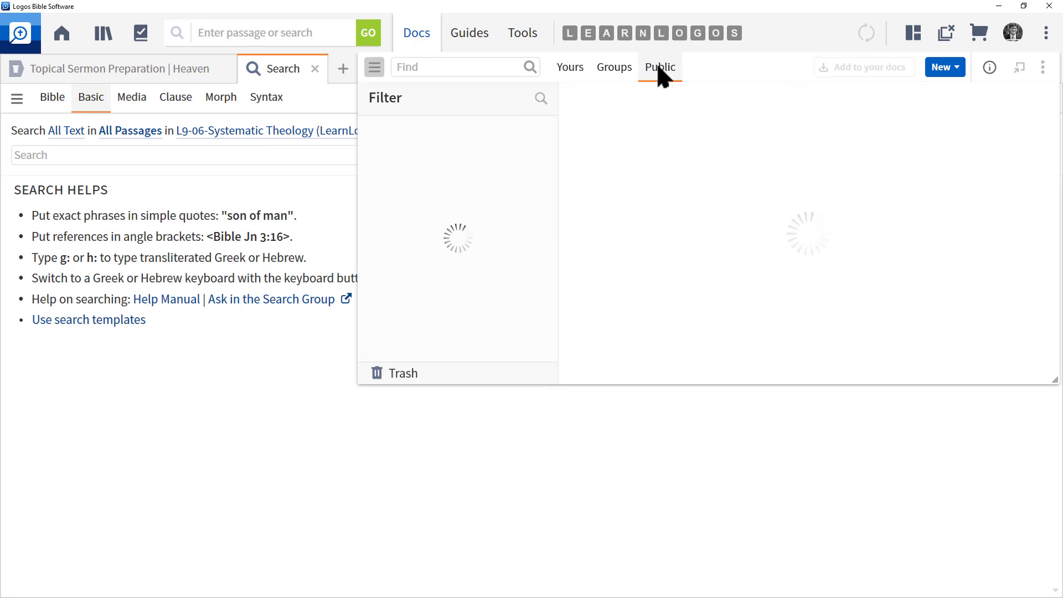
click(450, 66)
text(l9-)
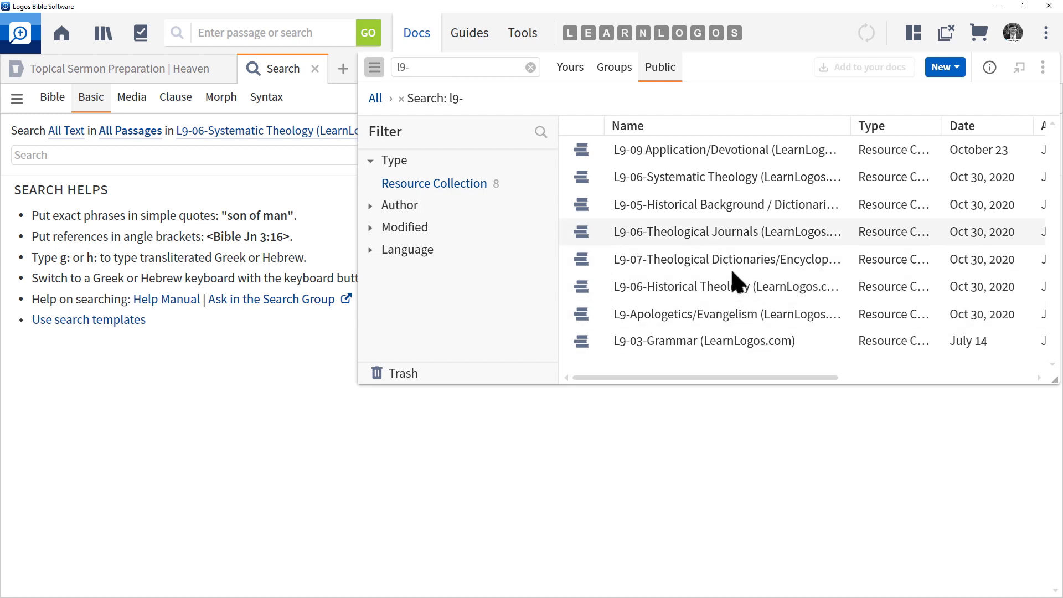
click(708, 151)
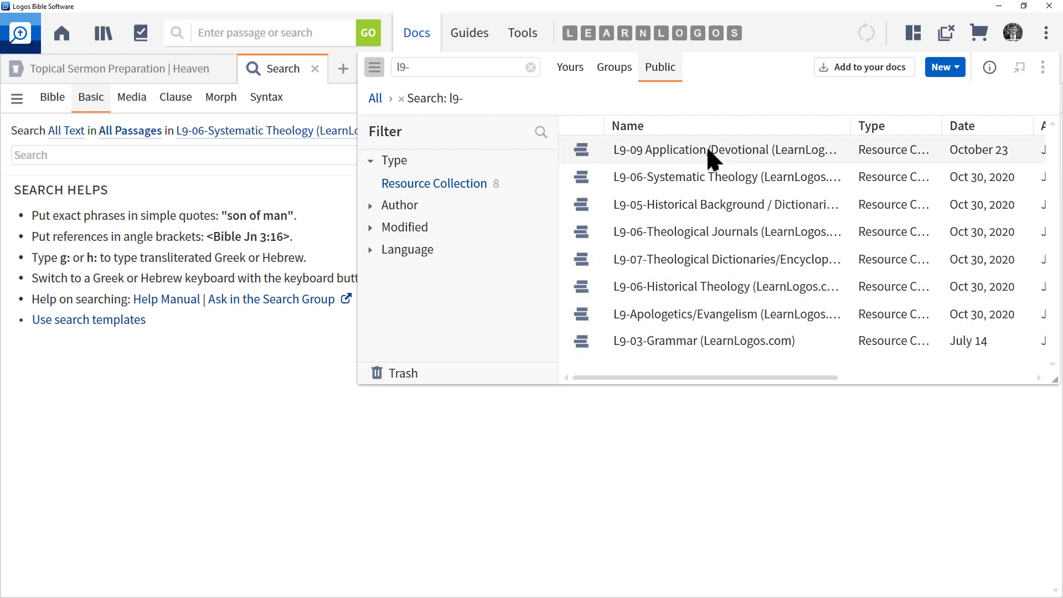
key(ctrl+a)
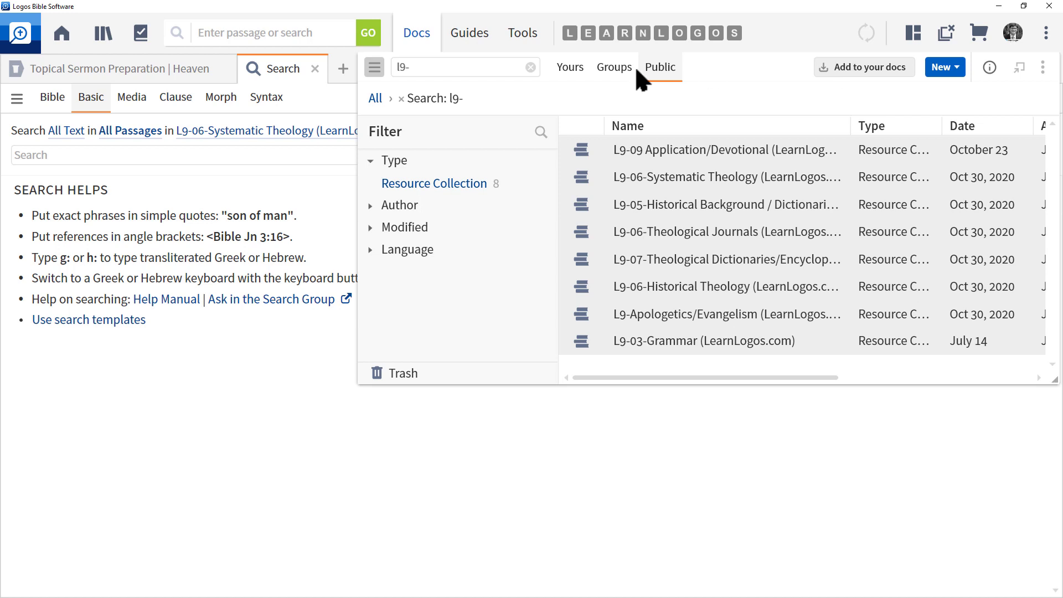
click(311, 120)
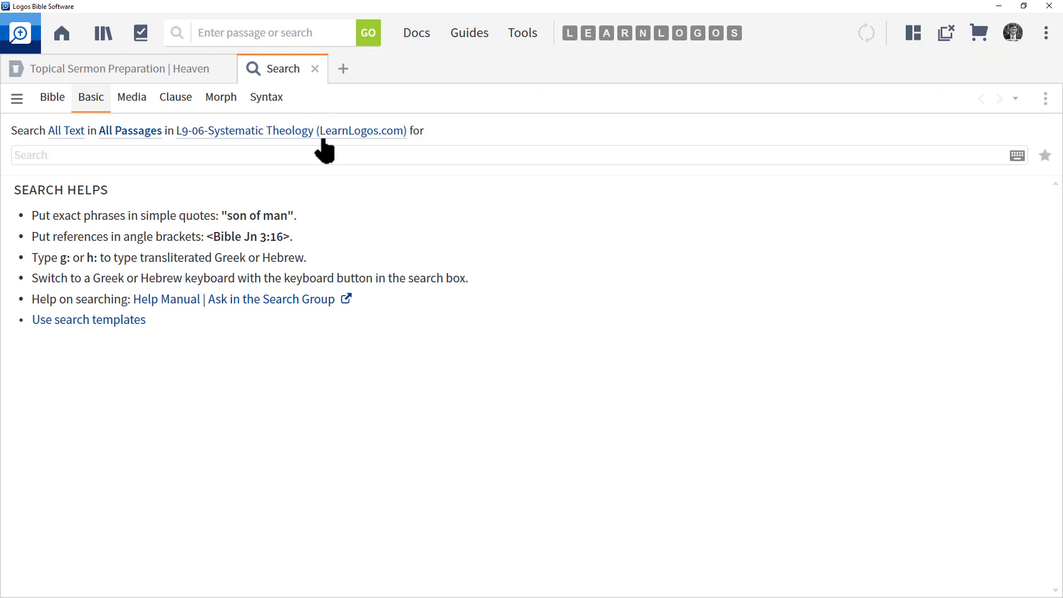
- Find "l9-" among the searchable resources and limit the Basic search to the L9-06-Systematic Theology (LearnLogos.com) collection
click(260, 131)
text(l9-)
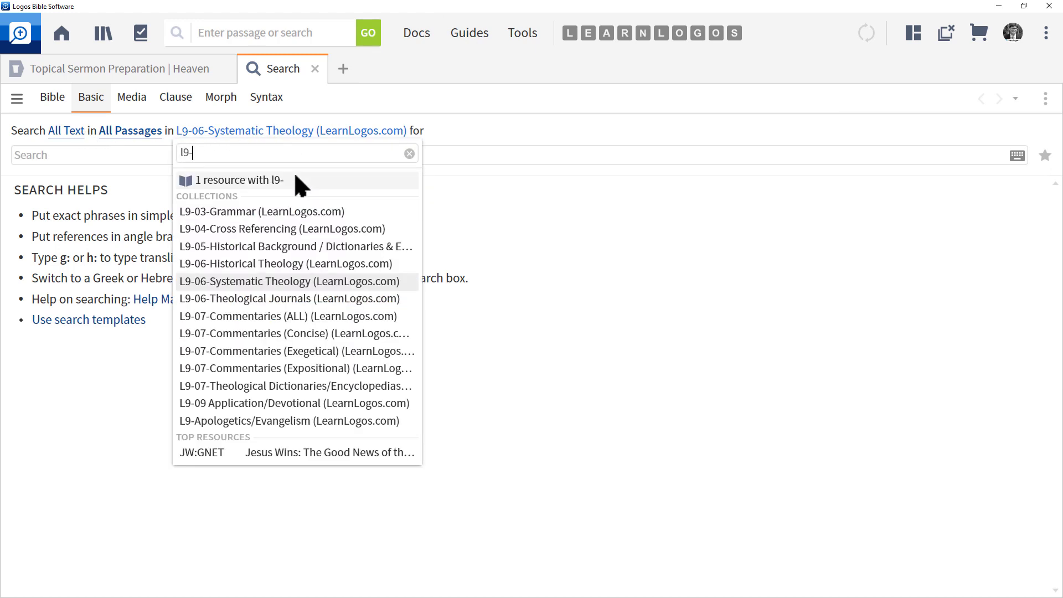
click(283, 285)
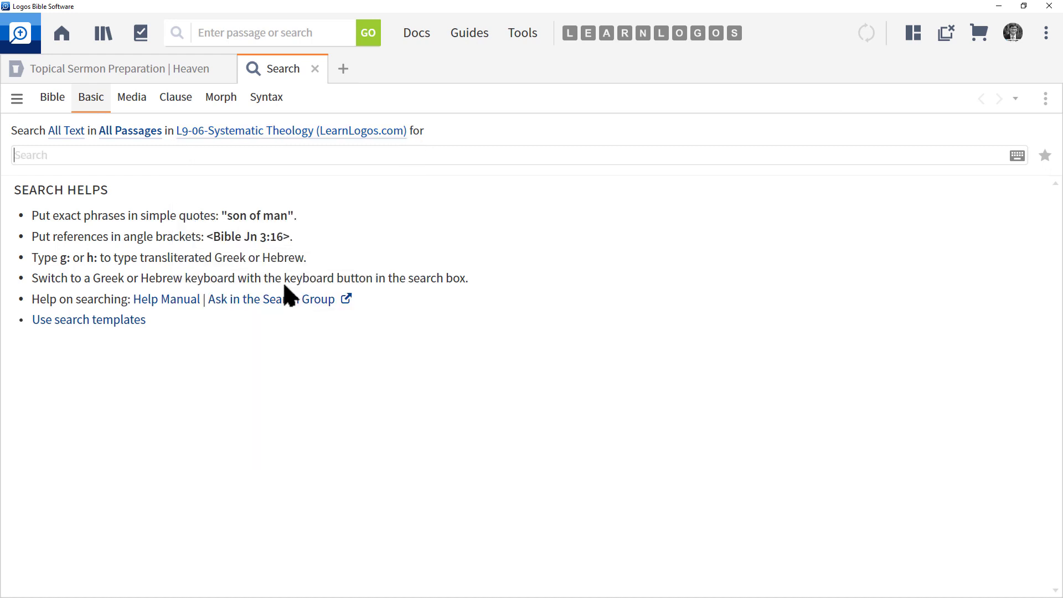
- Search the L9-06-Systematic Theology (LearnLogos.com) collection for "heading:heaven"
click(85, 161)
text(heading:hea)
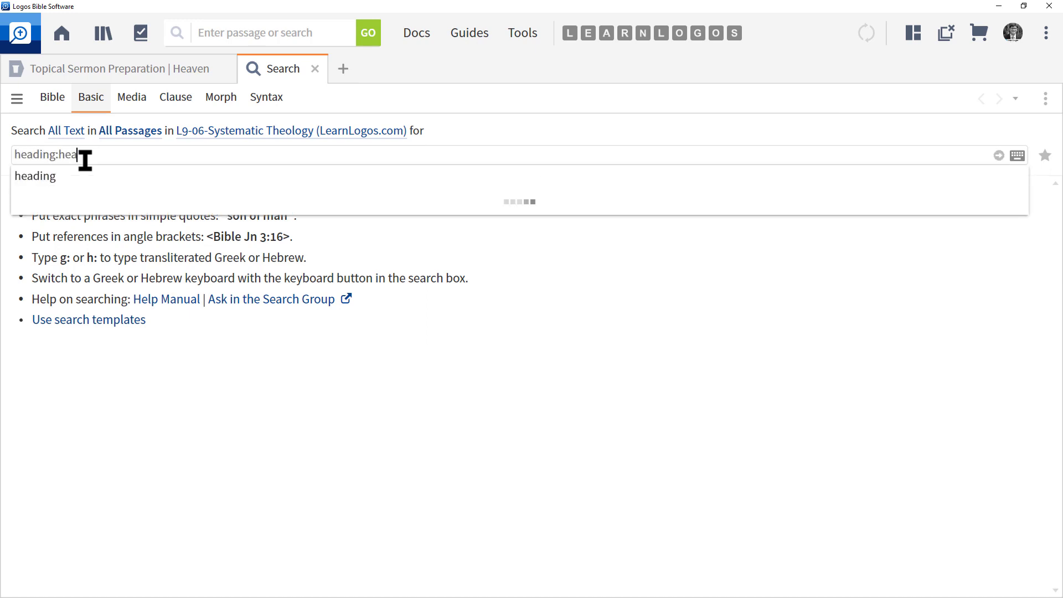
text(ven)
key(Return)
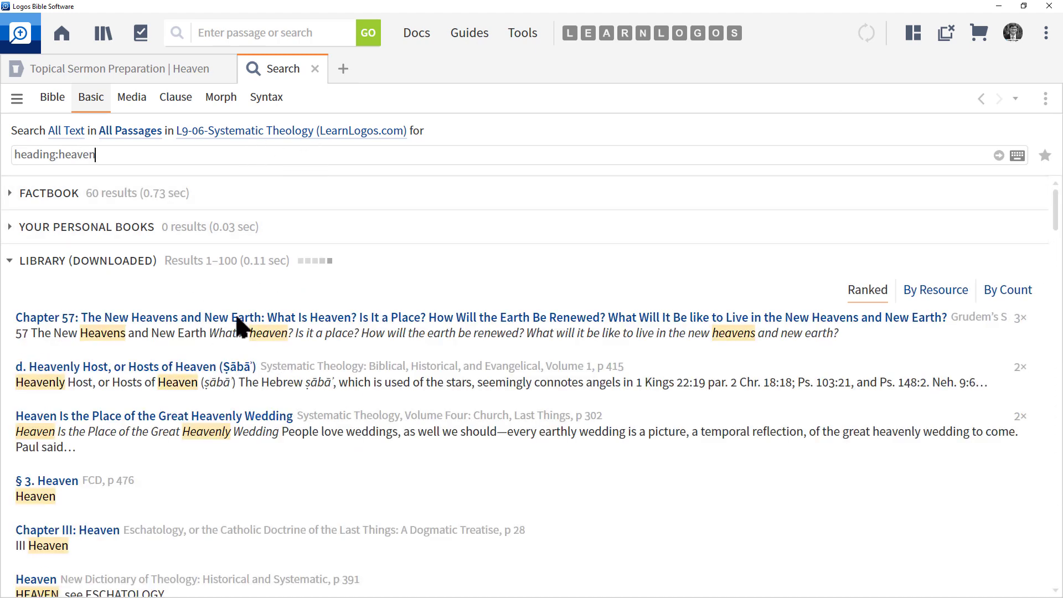
- Switch the search to the L9-06-Theological Journals (LearnLogos.com) collection and look through the articles with heaven in their headings
click(267, 131)
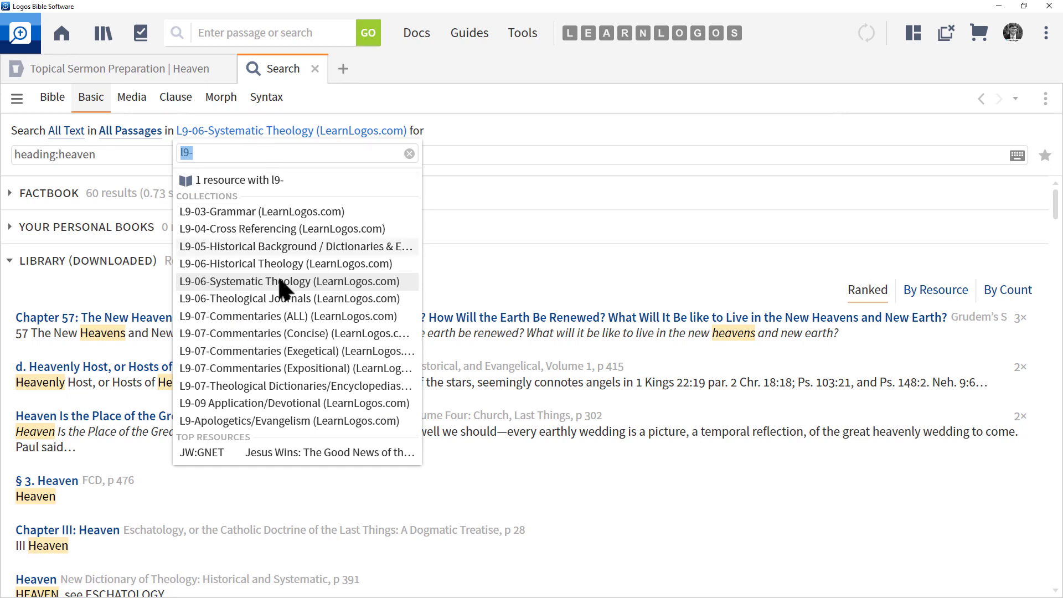
click(296, 299)
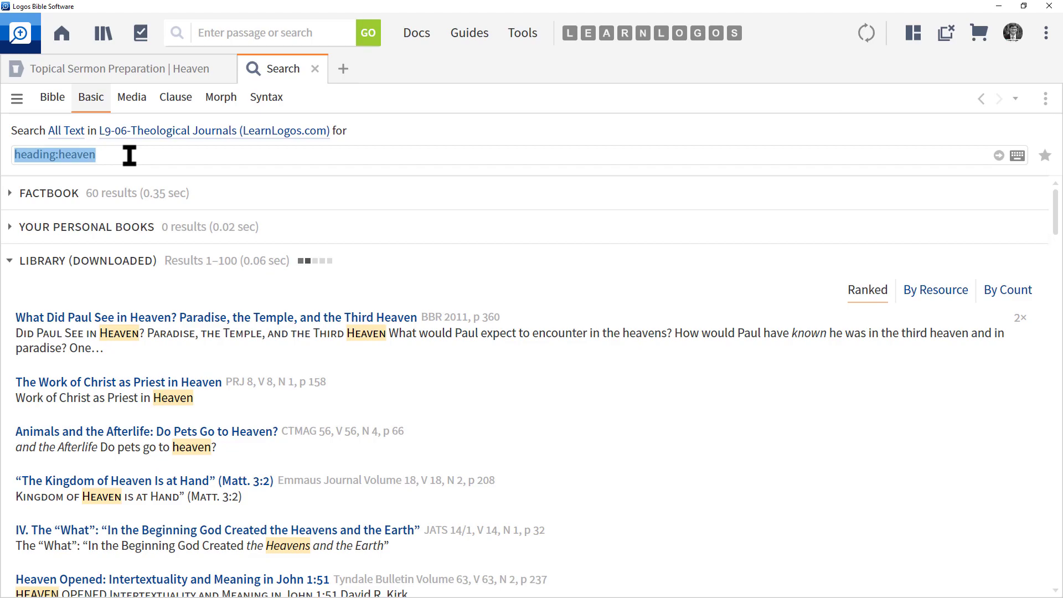
scroll(202, 339, down, 5)
scroll(198, 330, down, 5)
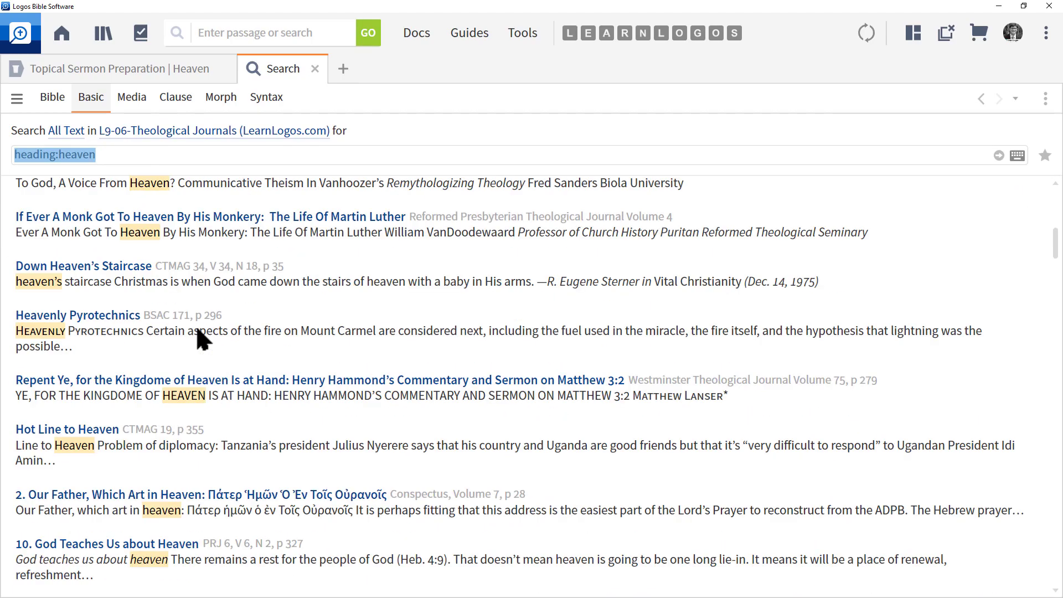
scroll(198, 327, down, 5)
scroll(199, 338, up, 15)
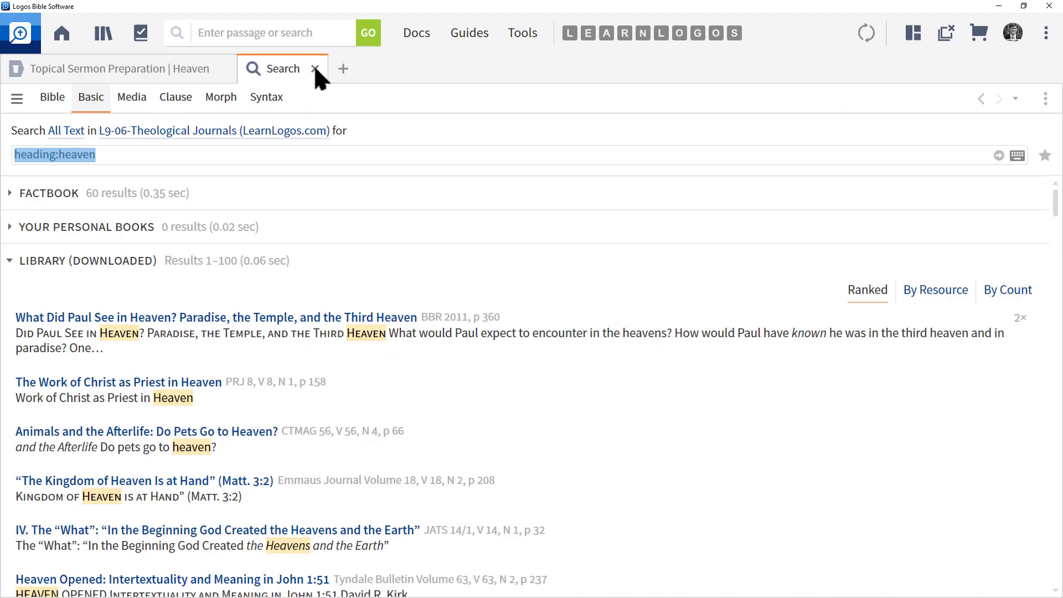
- Close the Search panel and go to section 2, Plan Your Message, in the Heaven workflow
click(314, 68)
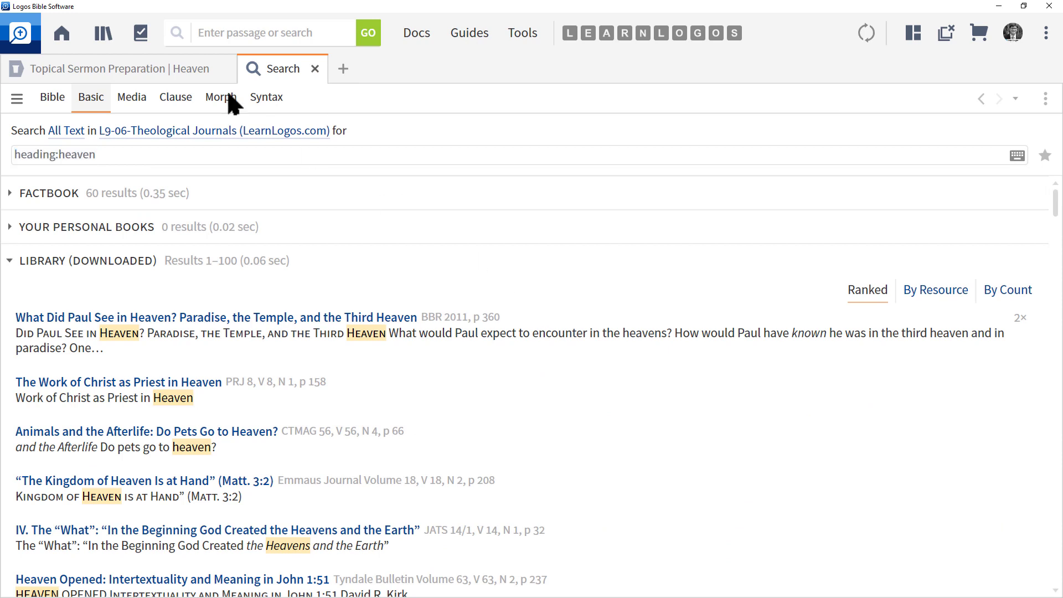
click(152, 69)
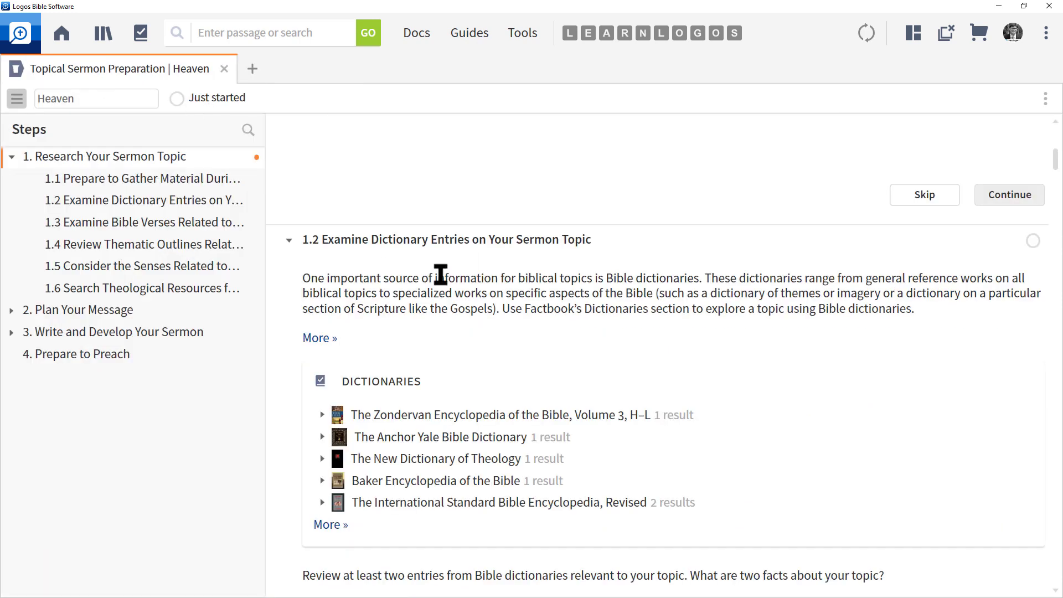
click(185, 288)
click(94, 312)
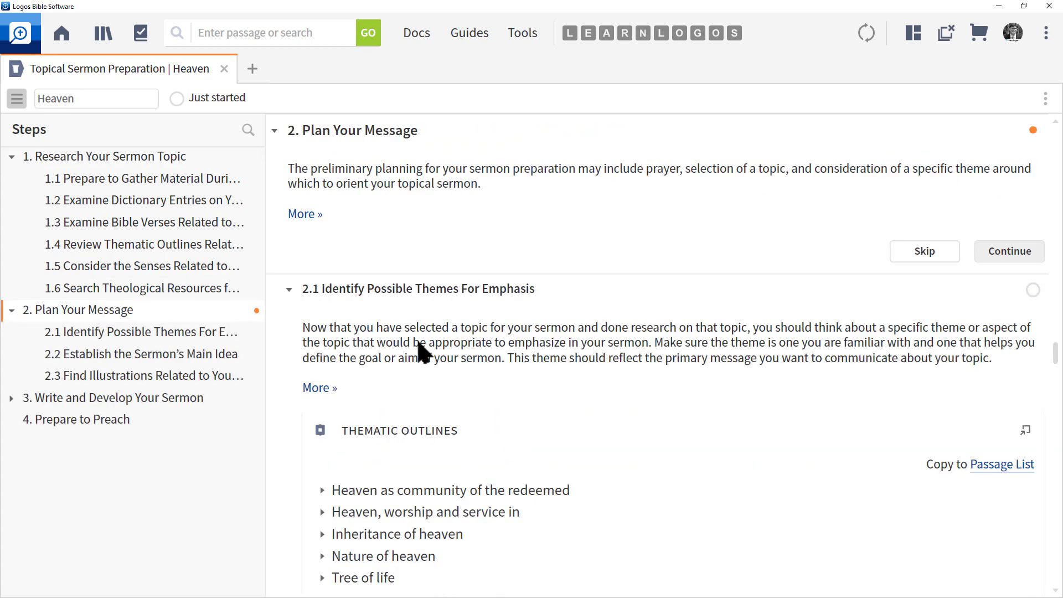
- Expand the "Heaven as community of the redeemed" outline in step 2.1, examine its synopsis and passages, and collapse it again
scroll(418, 342, down, 2)
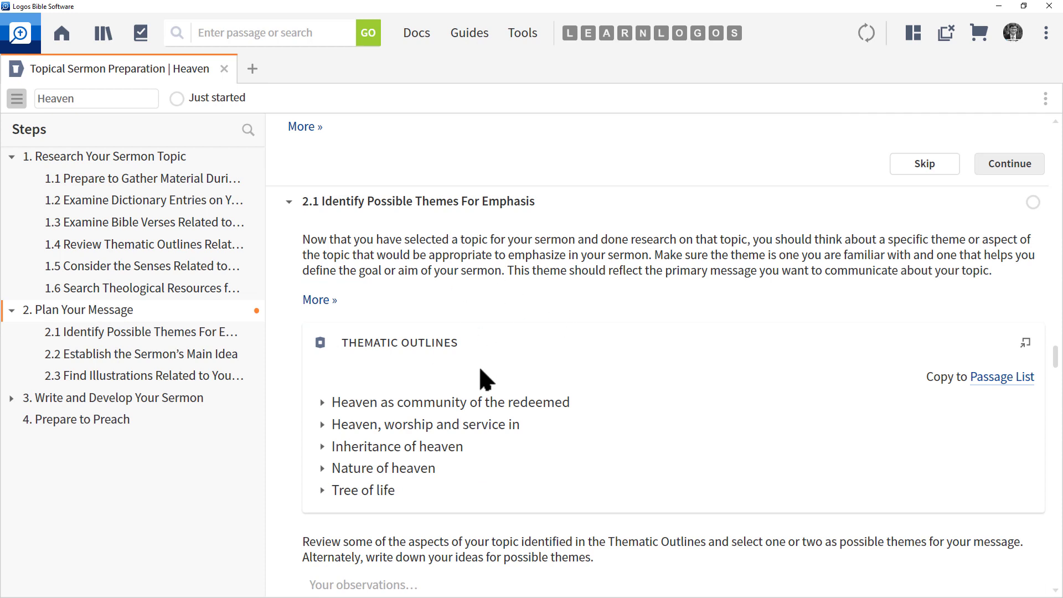
click(321, 402)
scroll(508, 371, down, 2)
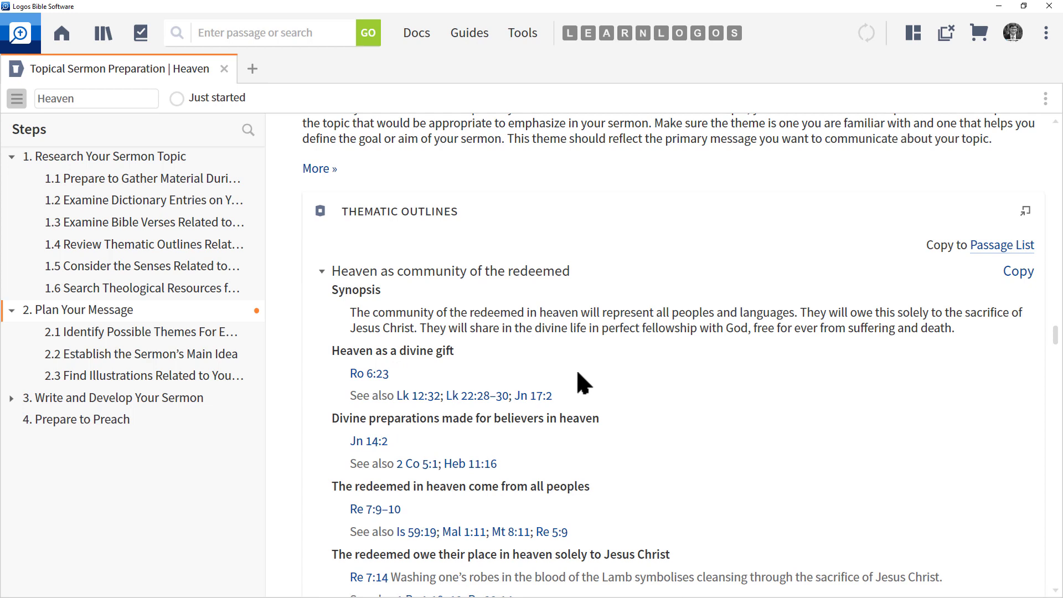
click(321, 271)
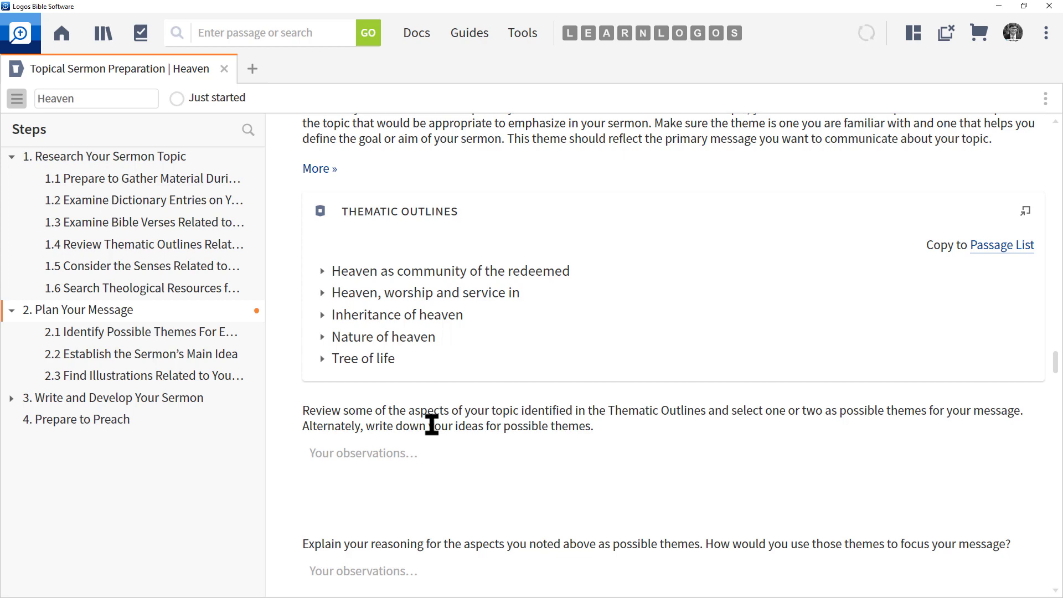
- Review step 2.2's questions and step 2.3's Preaching Resources, examining the entries under "750 Engaging Illustrations for Preachers, Teachers and Writers" before collapsing them
scroll(431, 424, down, 8)
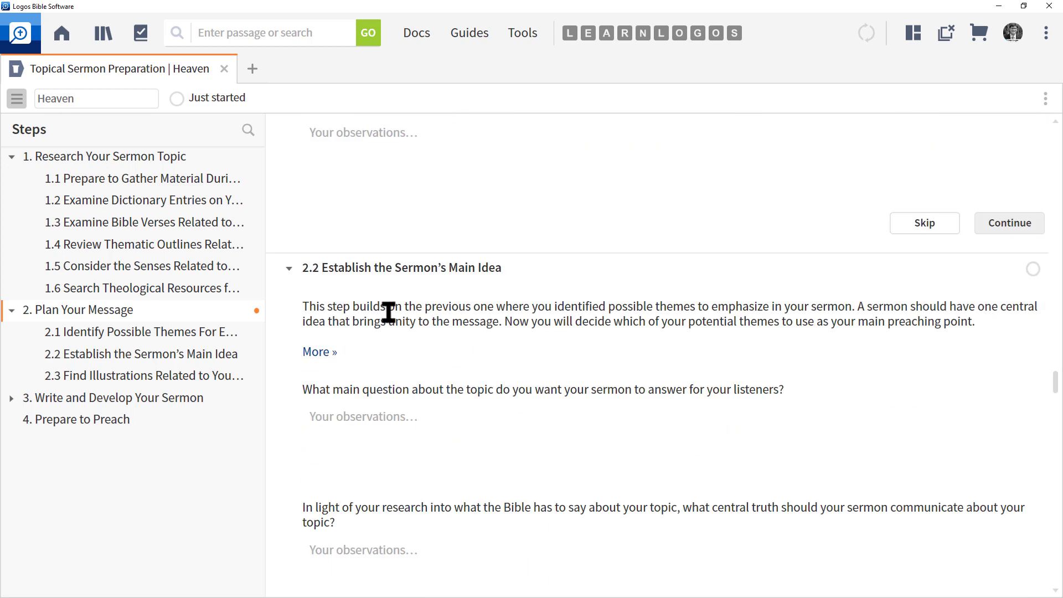
scroll(453, 341, down, 3)
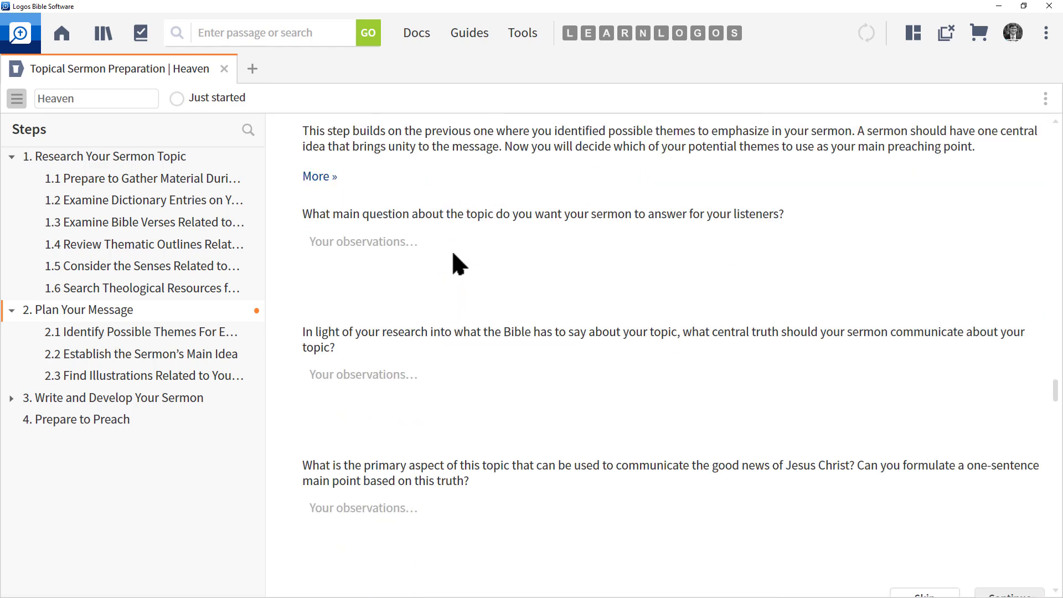
scroll(453, 255, down, 7)
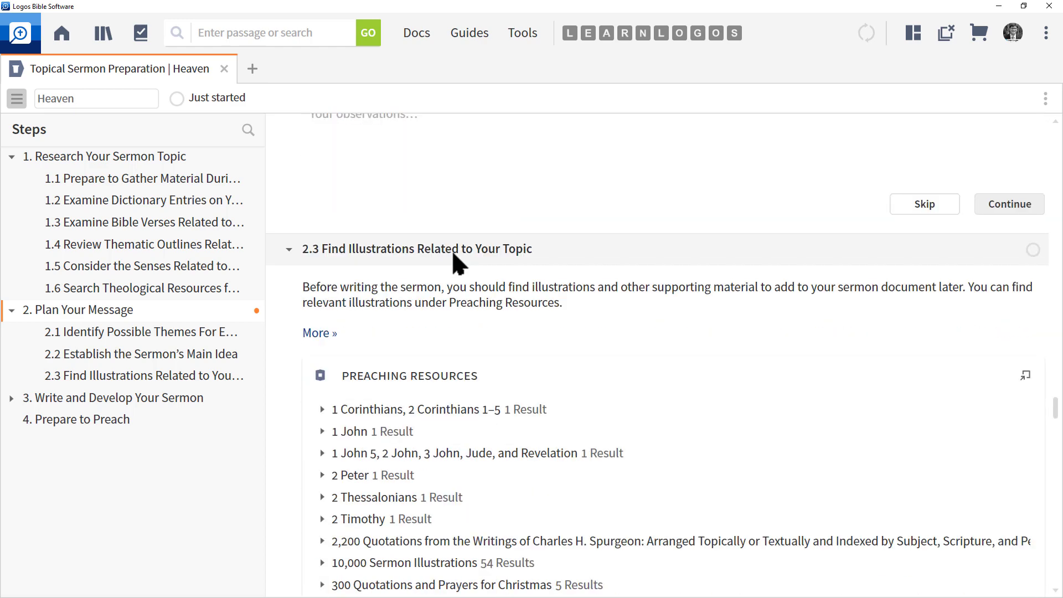
scroll(483, 340, down, 1)
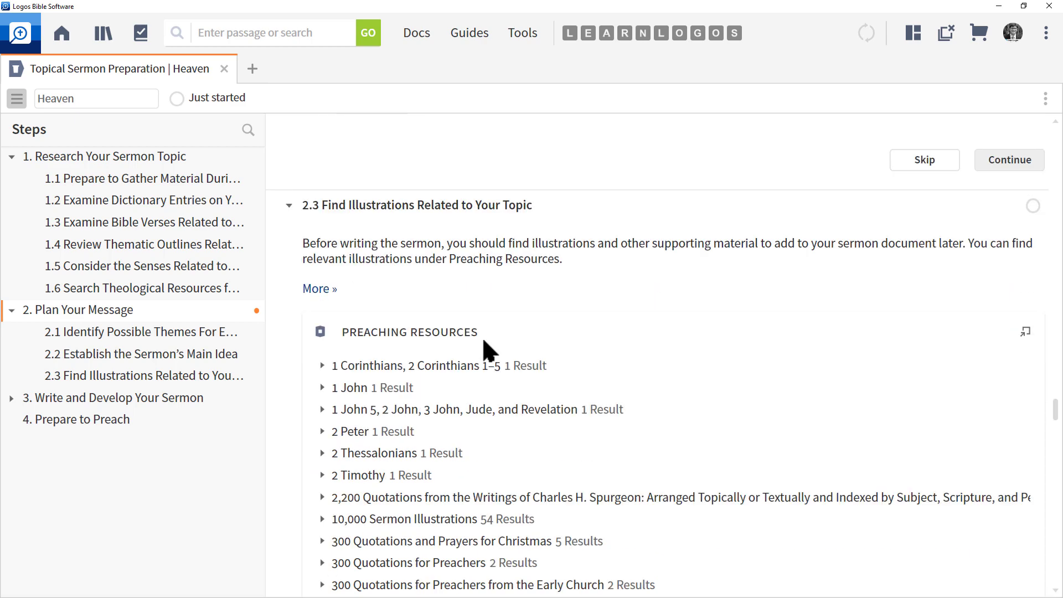
scroll(484, 340, down, 2)
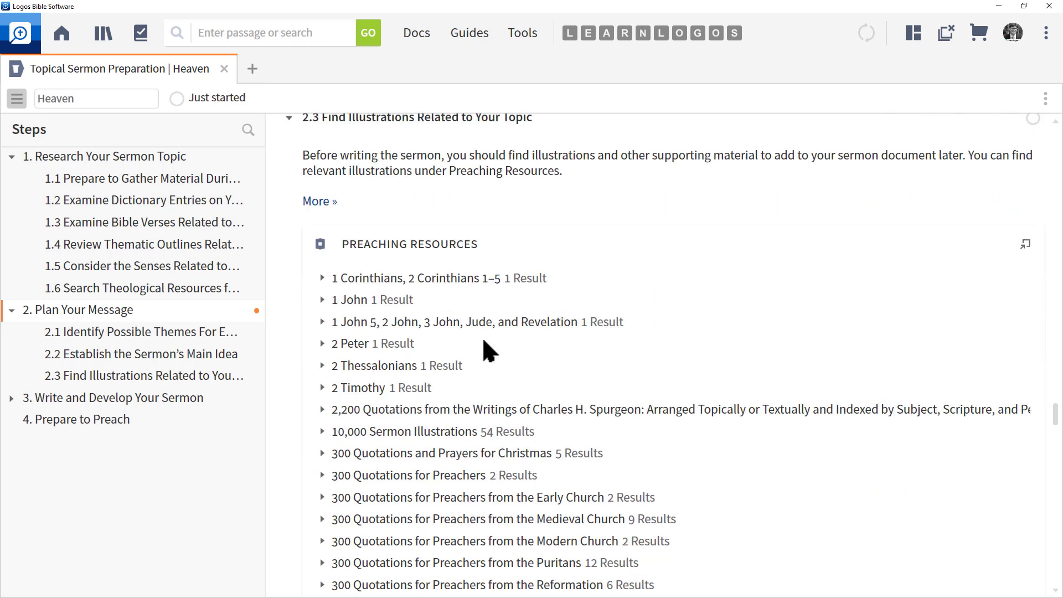
scroll(483, 341, down, 4)
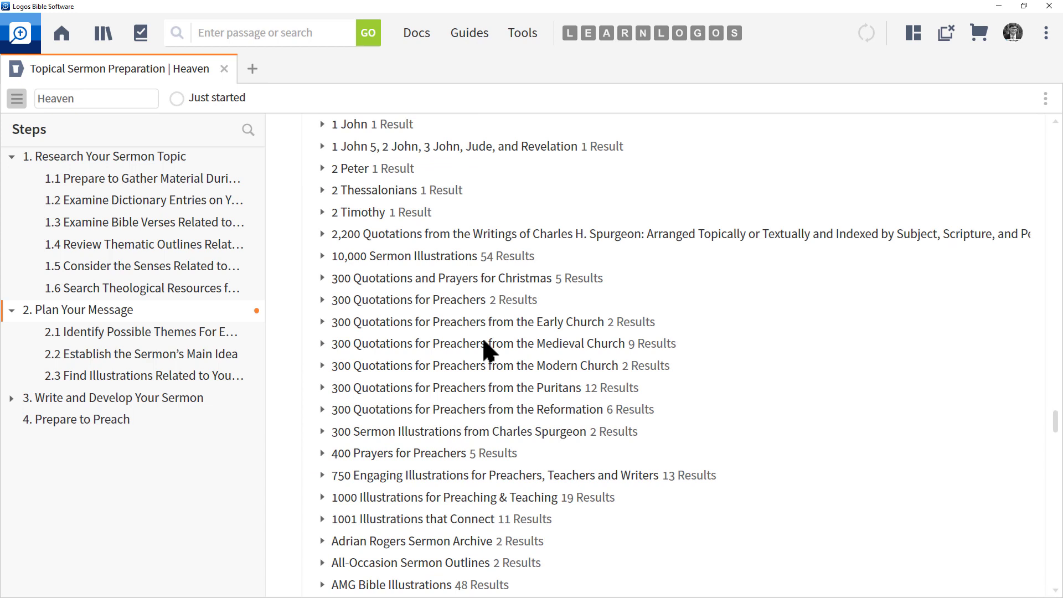
scroll(538, 390, down, 2)
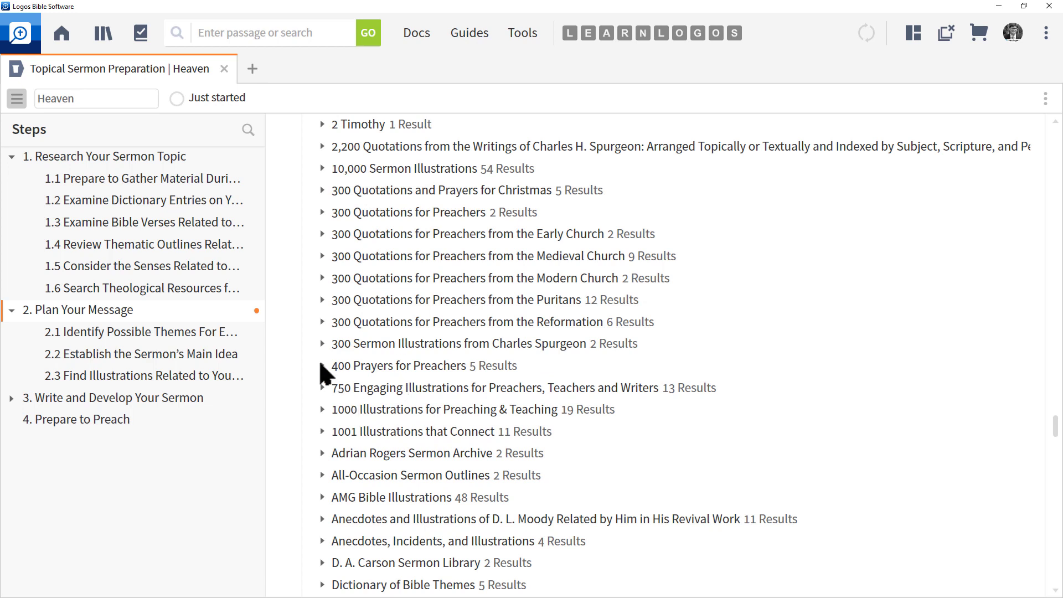
click(322, 388)
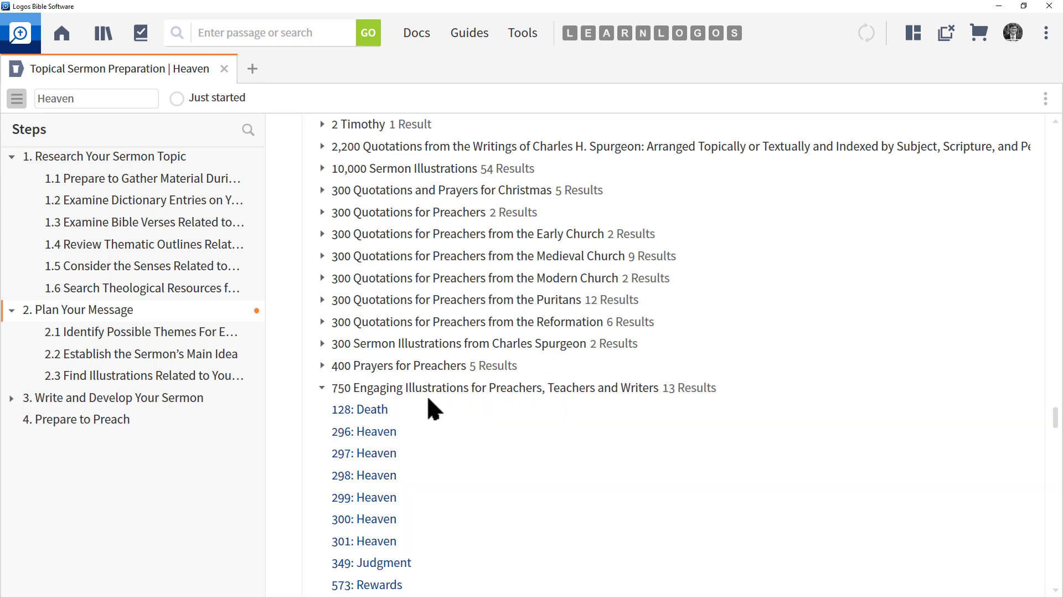
scroll(426, 465, down, 3)
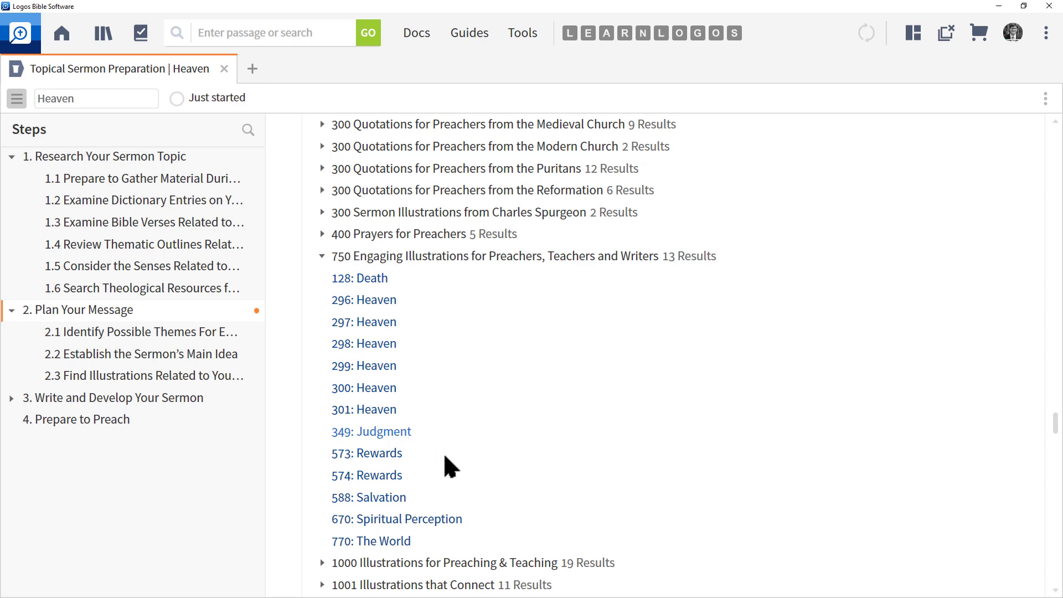
click(322, 257)
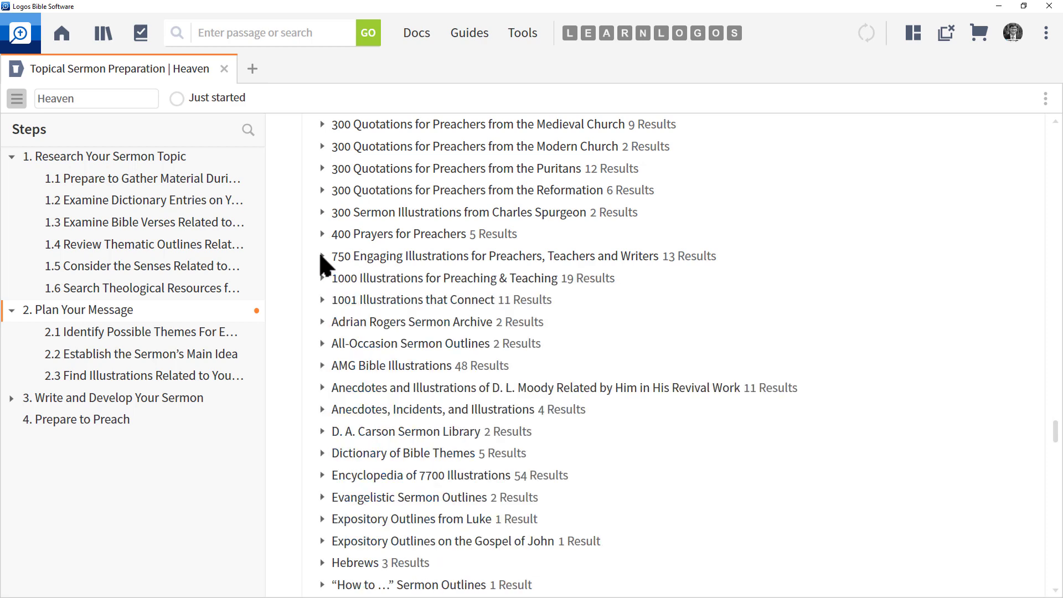
- Collapse step 2.3, Find Illustrations Related to Your Topic, in the workflow
scroll(445, 316, up, 5)
scroll(447, 318, up, 2)
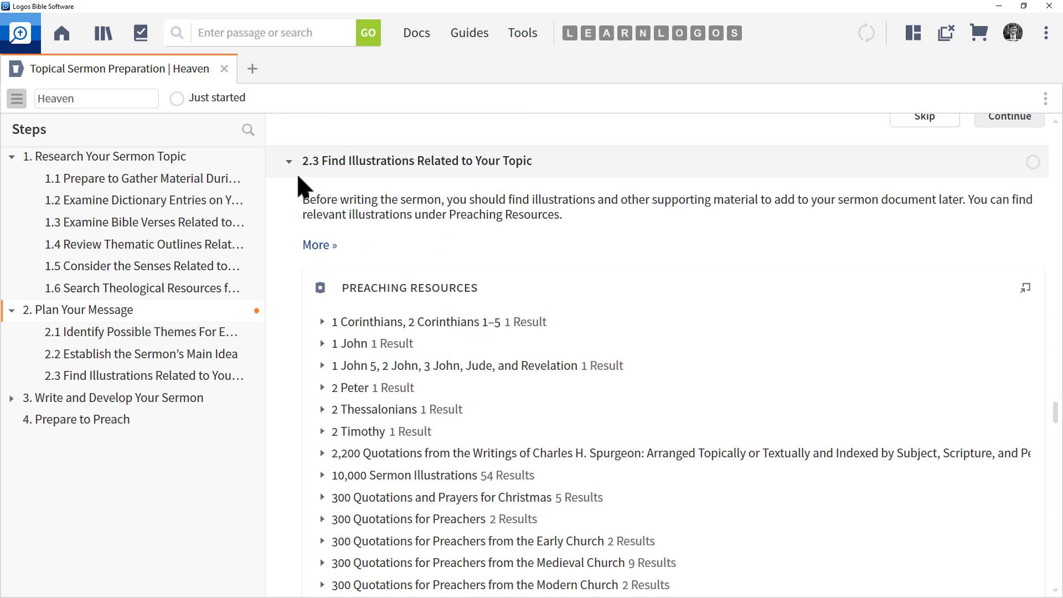
click(289, 162)
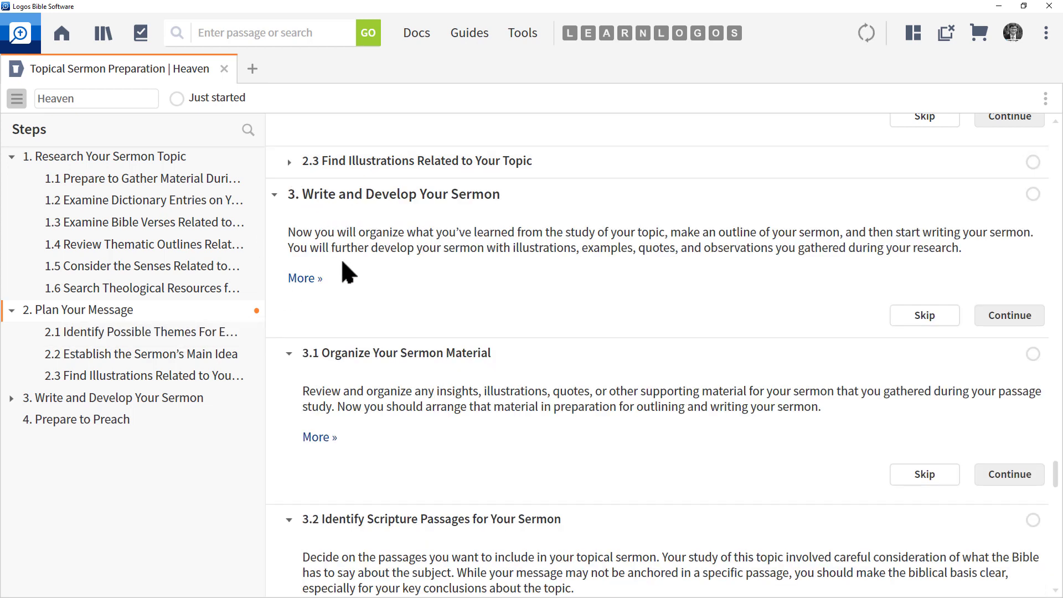
- Read through steps 3.1 to 3.8 on writing and developing the sermon, and section 4, Prepare to Preach
scroll(411, 340, down, 1)
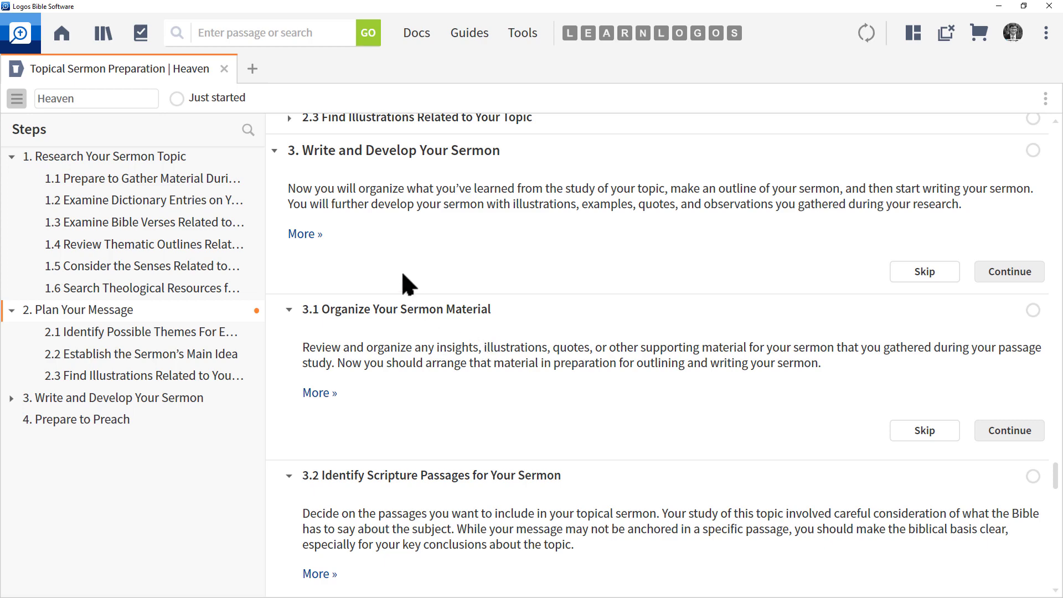
scroll(398, 311, down, 4)
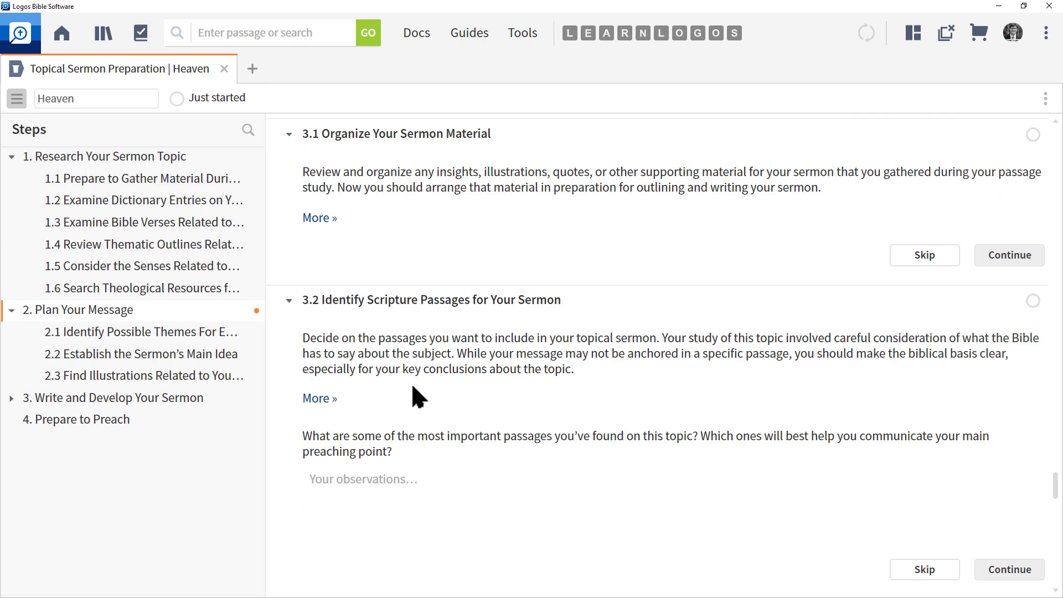
scroll(413, 386, down, 2)
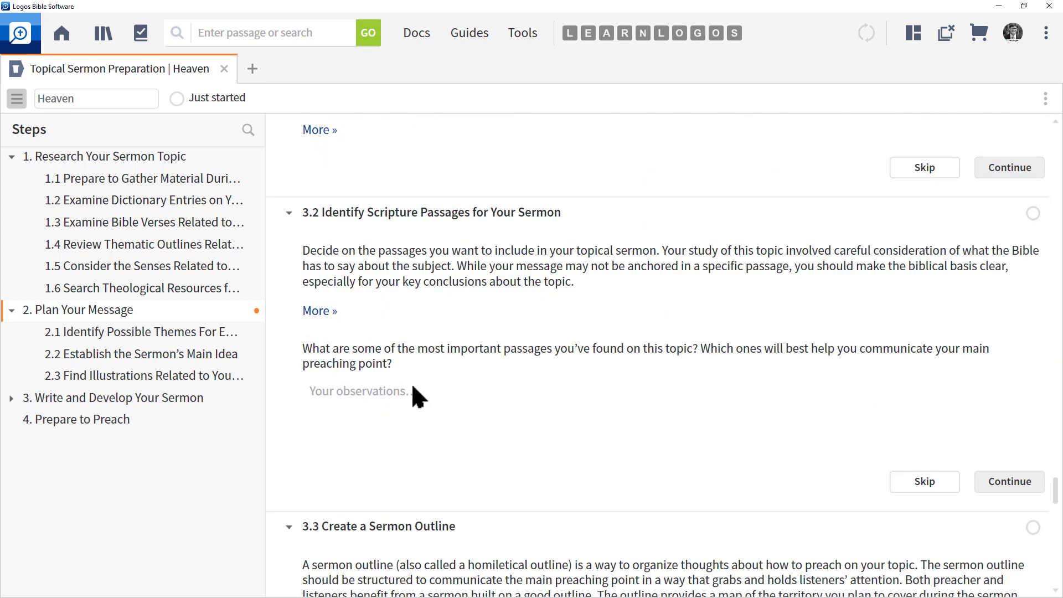
scroll(413, 386, down, 4)
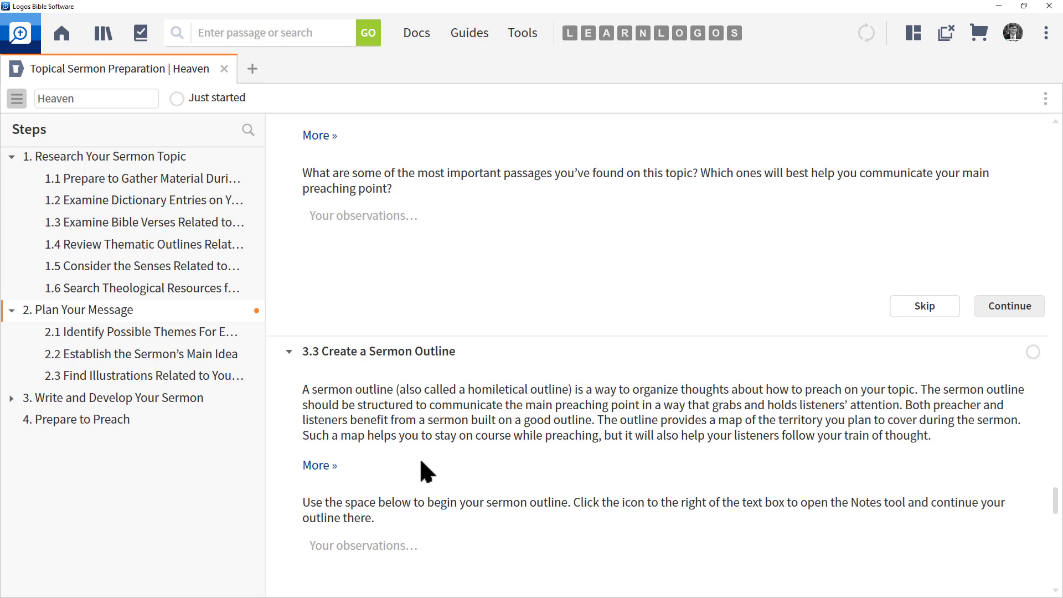
scroll(421, 461, down, 4)
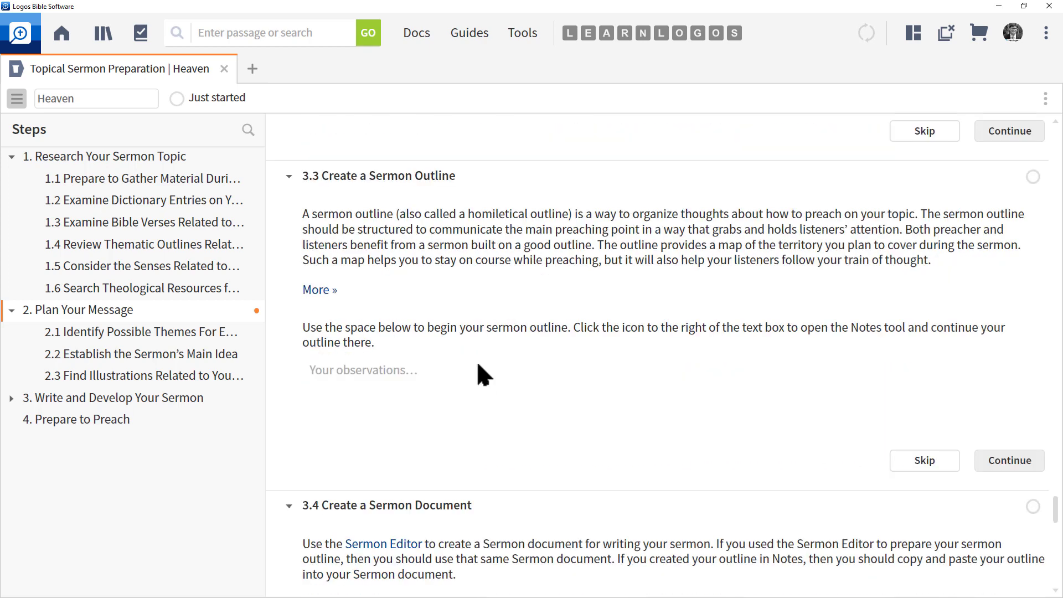
scroll(478, 343, down, 8)
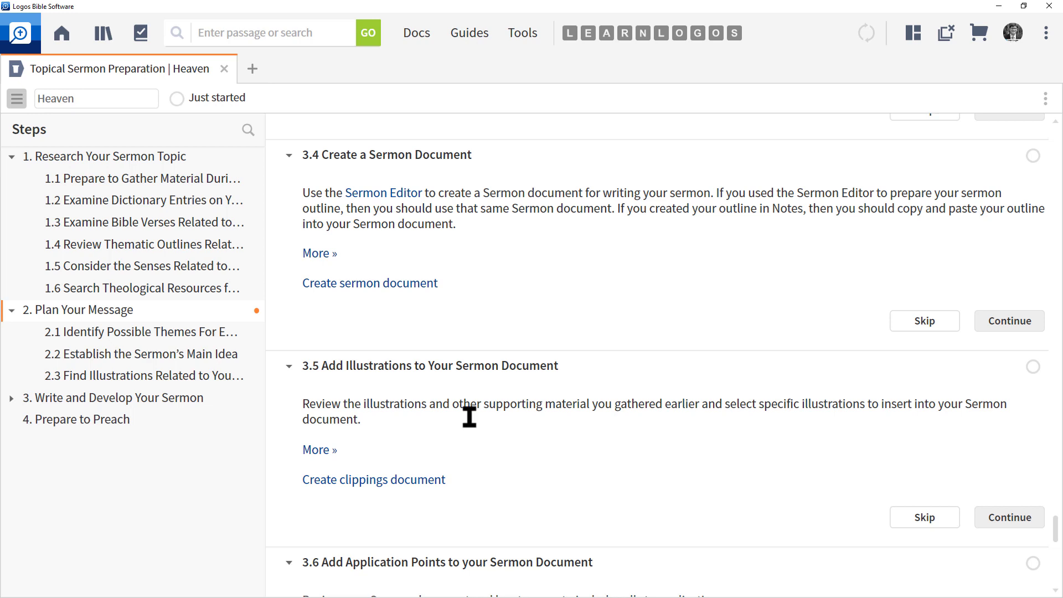
scroll(469, 416, down, 1)
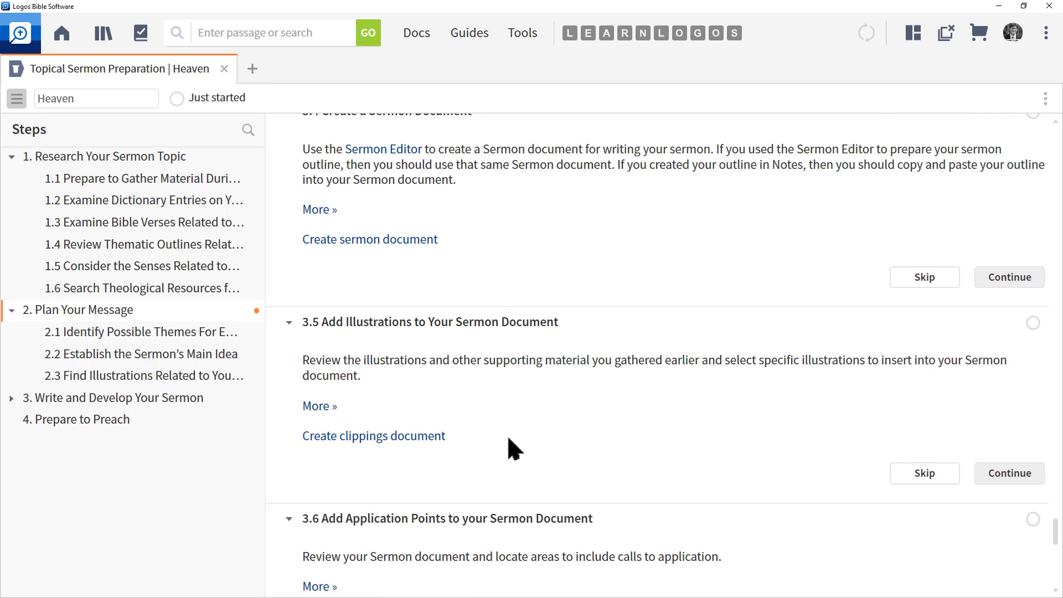
scroll(508, 437, down, 4)
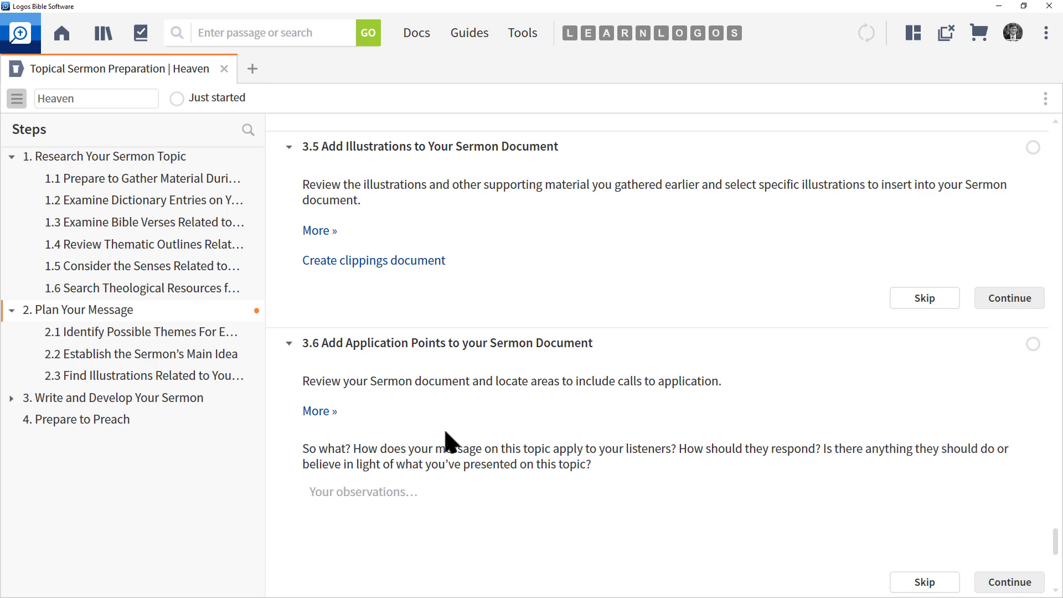
scroll(449, 441, down, 3)
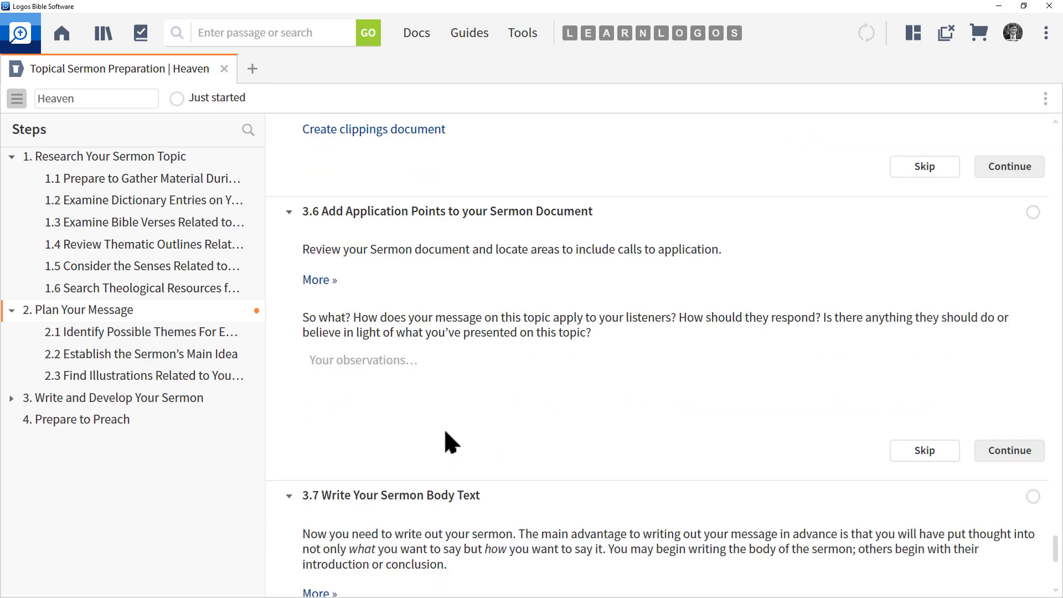
scroll(445, 433, down, 5)
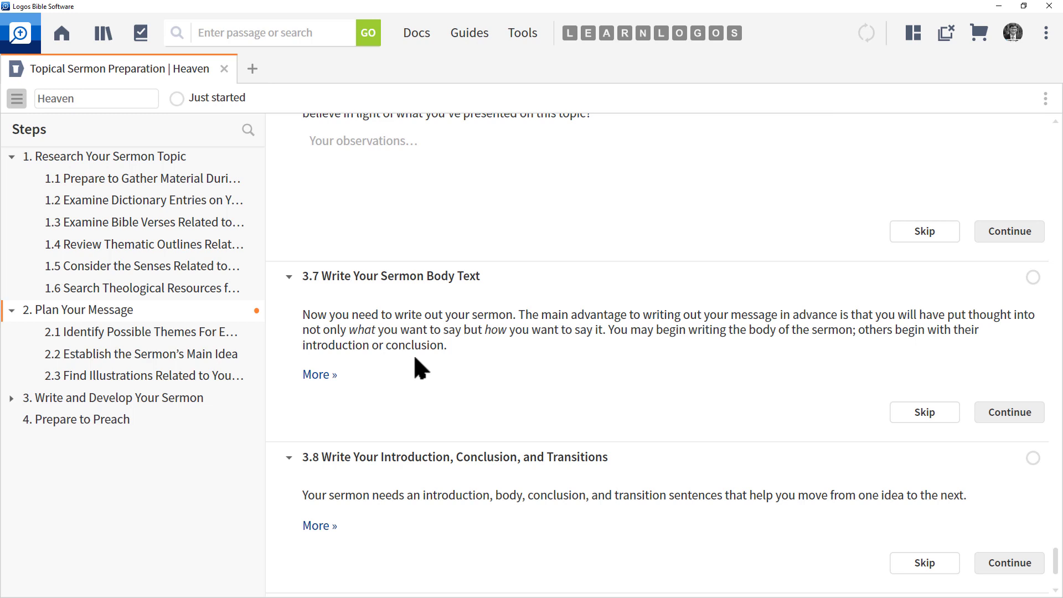
scroll(415, 360, down, 3)
scroll(406, 388, down, 1)
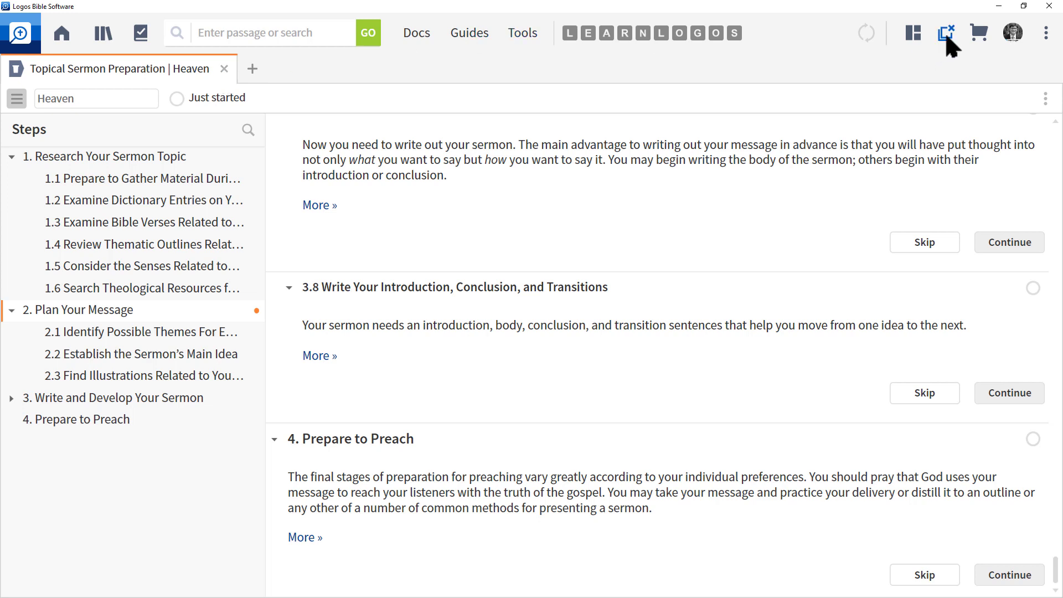
- Close the Topical Sermon Preparation workflow, leaving an empty workspace
key(ctrl+w)
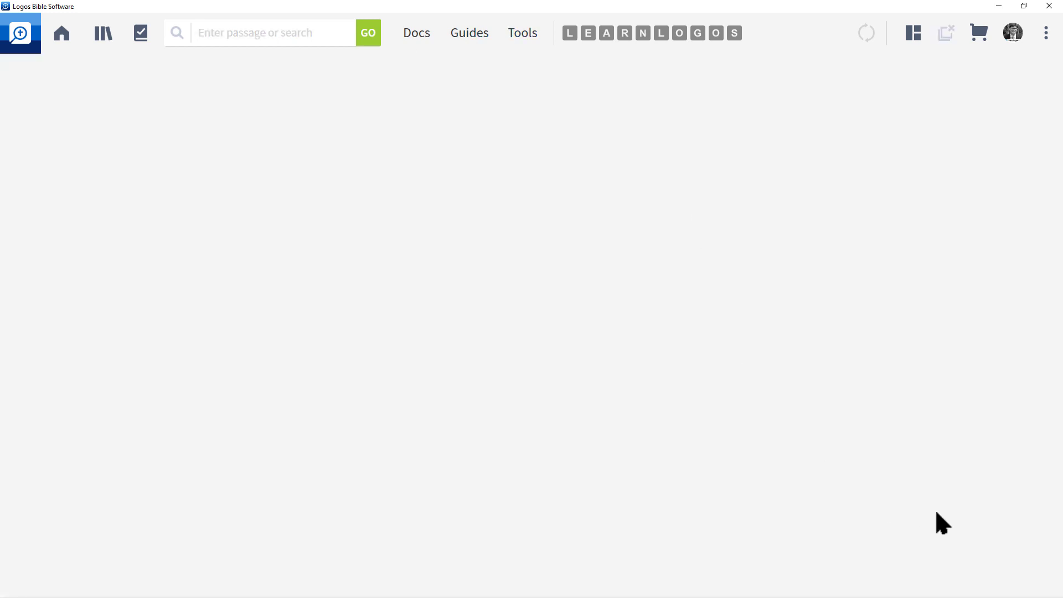